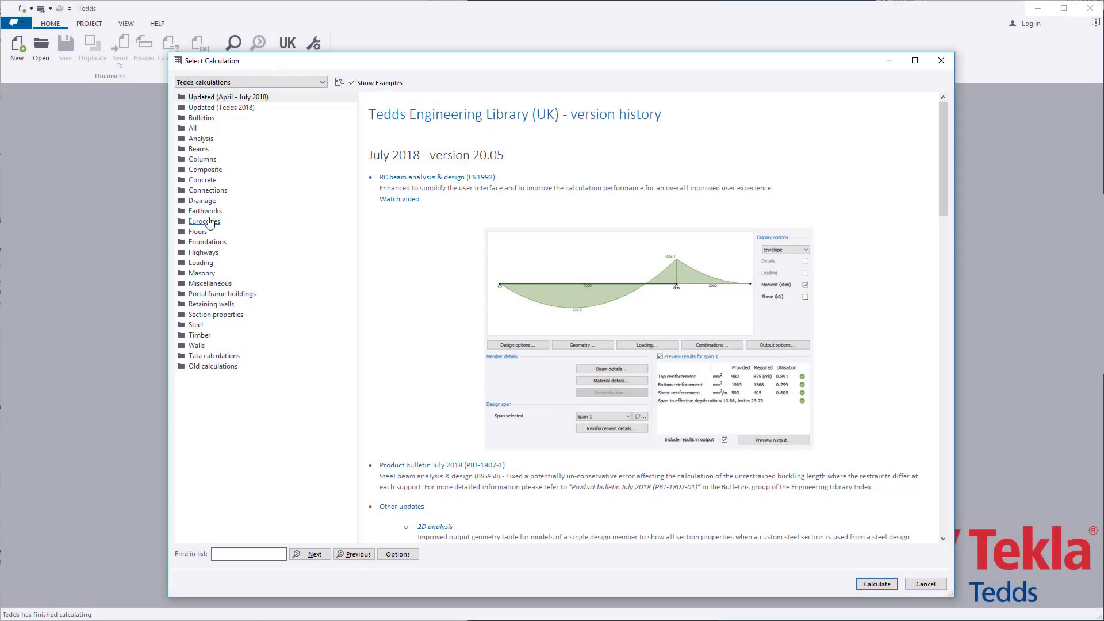
- Expand the Eurocodes group and select the Wind loading (EN1991) calculation
{"action": "left_click", "coordinate": [209, 221]}
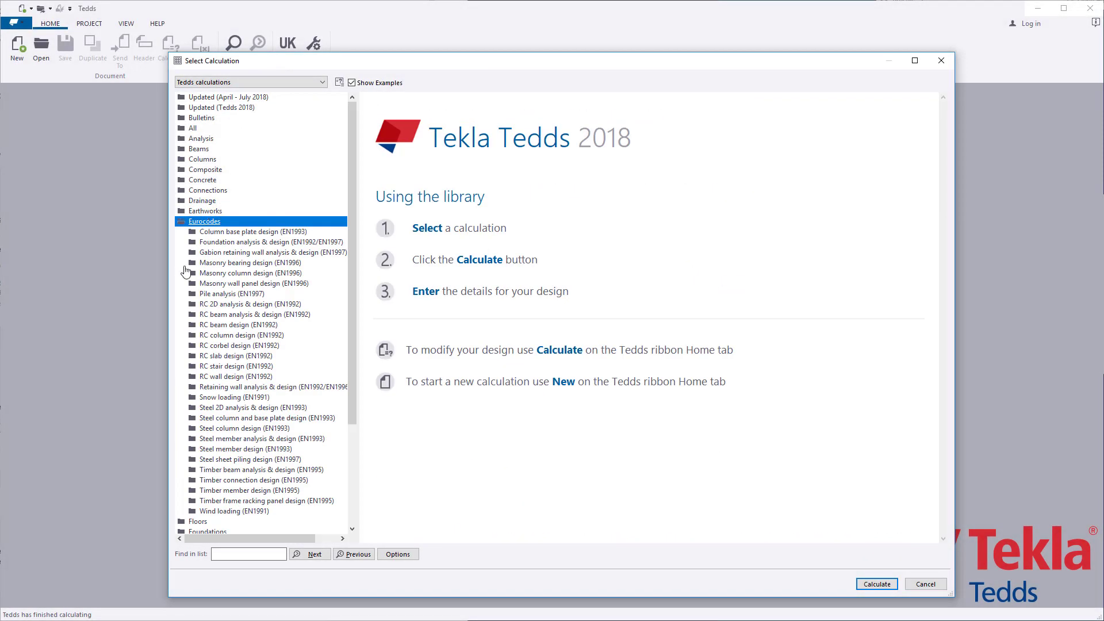
{"action": "left_click", "coordinate": [250, 511]}
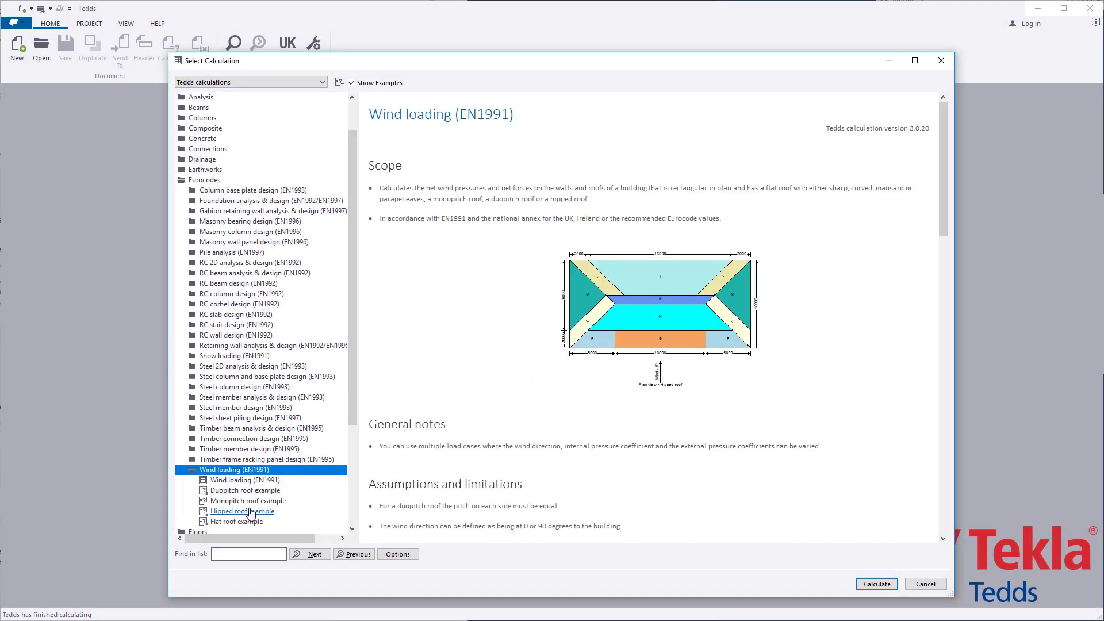
{"action": "left_click", "coordinate": [446, 165]}
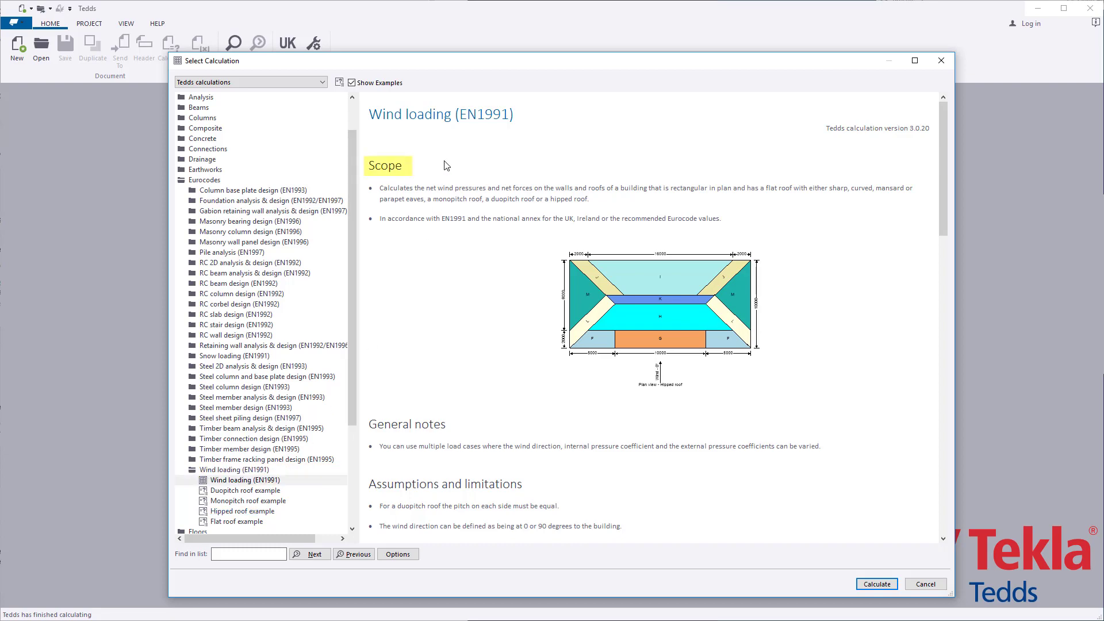
{"action": "scroll", "coordinate": [446, 165], "scroll_direction": "down", "scroll_amount": 5}
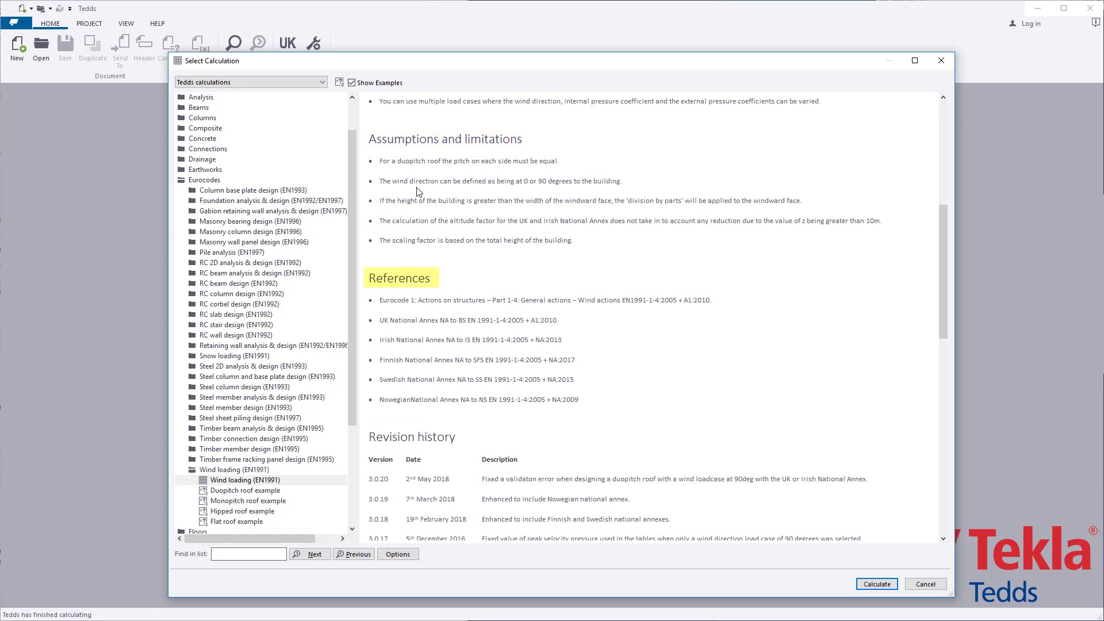
- Preview the Flat, Hipped, Monopitch and Duopitch roof examples, then reselect Wind loading (EN1991)
{"action": "left_click", "coordinate": [260, 522]}
{"action": "left_click", "coordinate": [263, 511]}
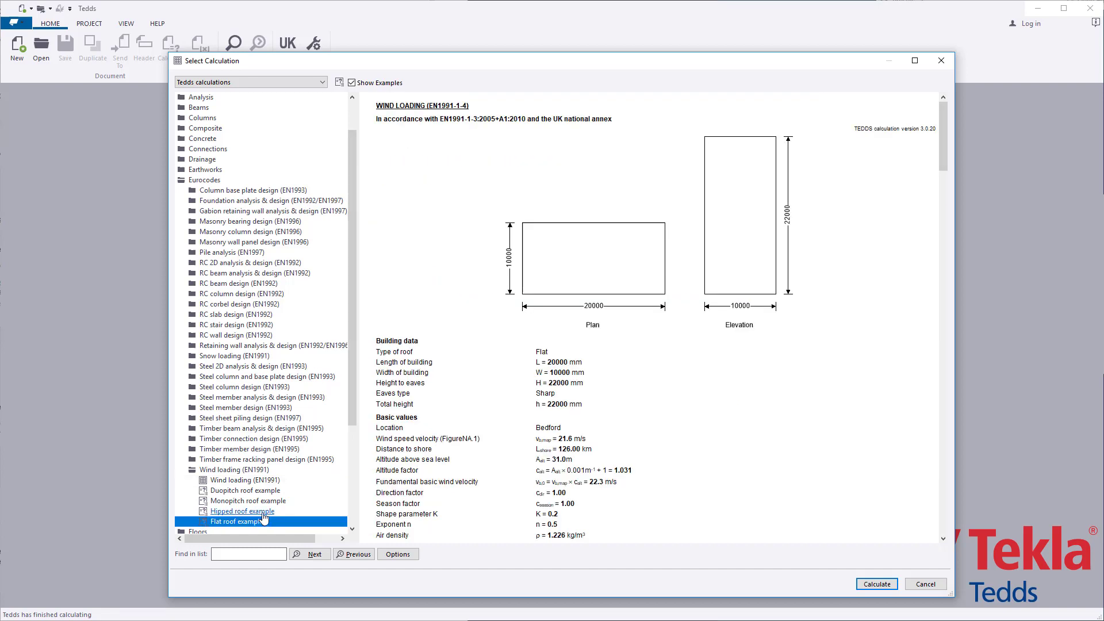
{"action": "left_click", "coordinate": [266, 501]}
{"action": "left_click", "coordinate": [266, 490]}
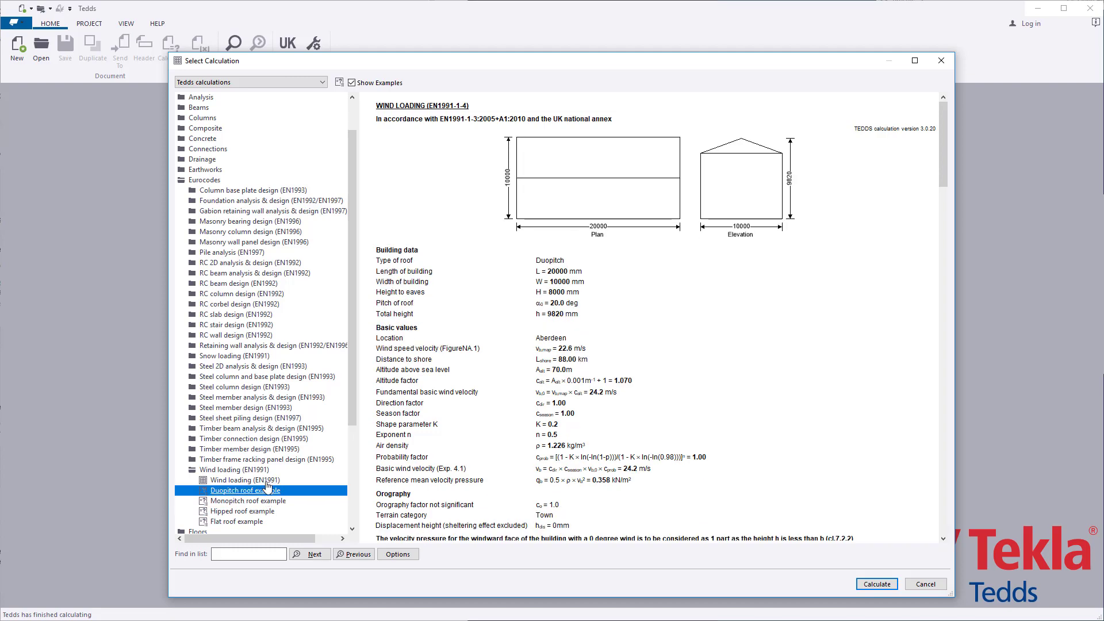
{"action": "left_click", "coordinate": [264, 480]}
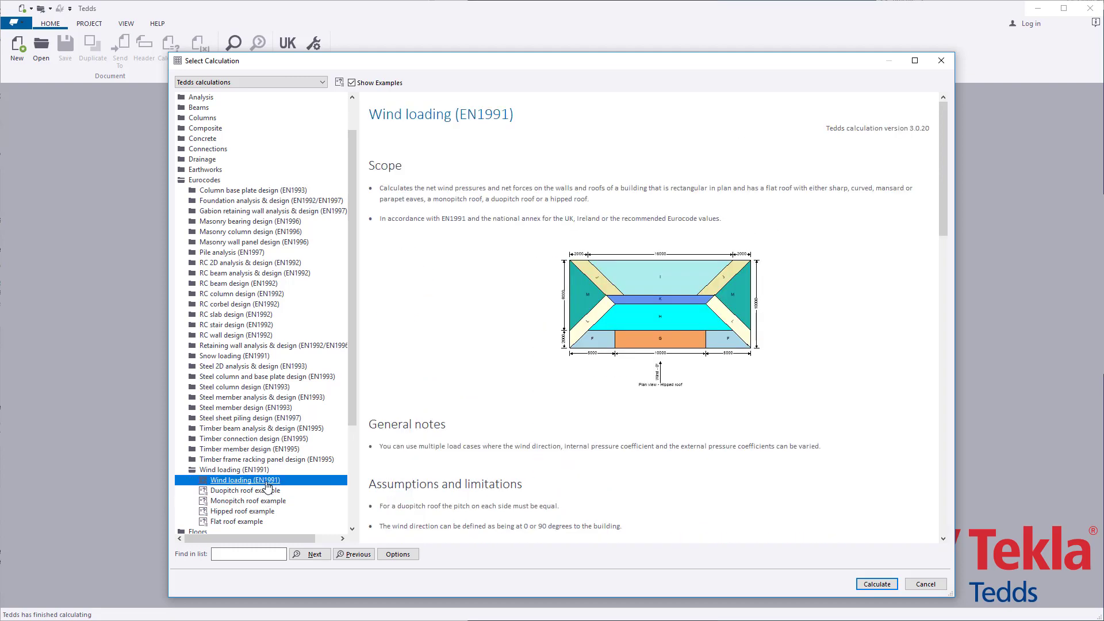
- Start the Wind loading (EN1991) calculation and leave the wind direction at 0°
{"action": "left_click", "coordinate": [895, 584]}
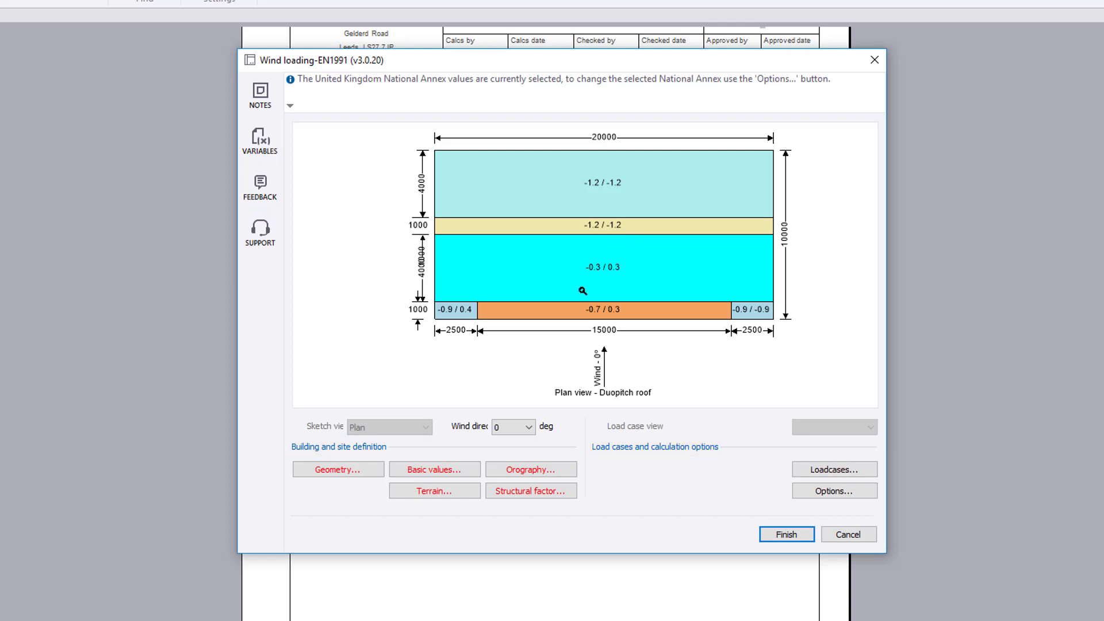
{"action": "left_click", "coordinate": [520, 427]}
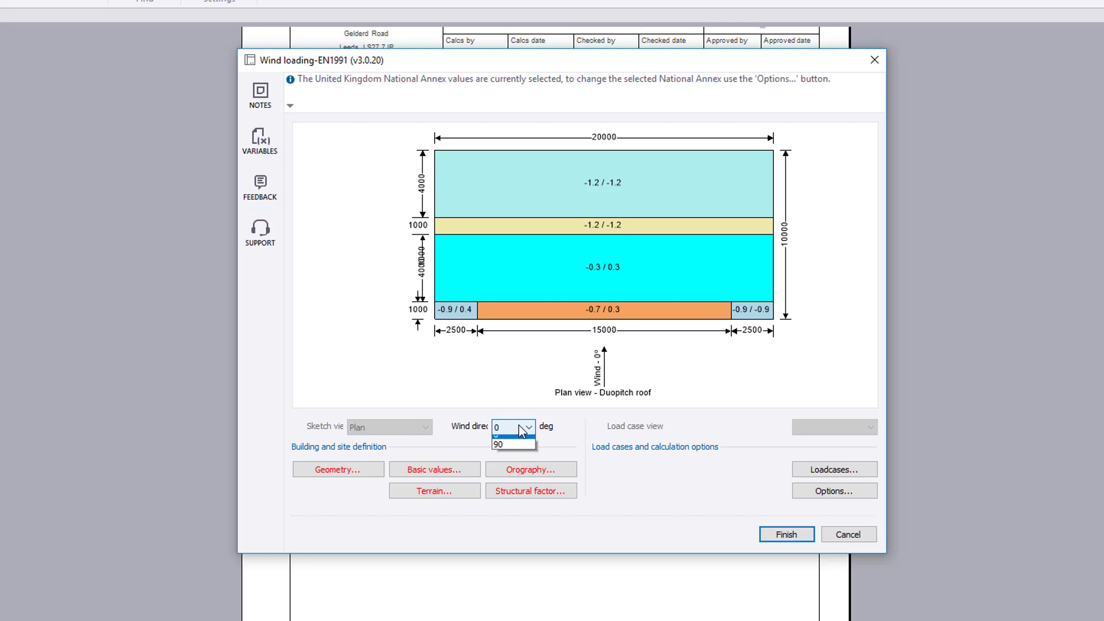
{"action": "left_click", "coordinate": [520, 426]}
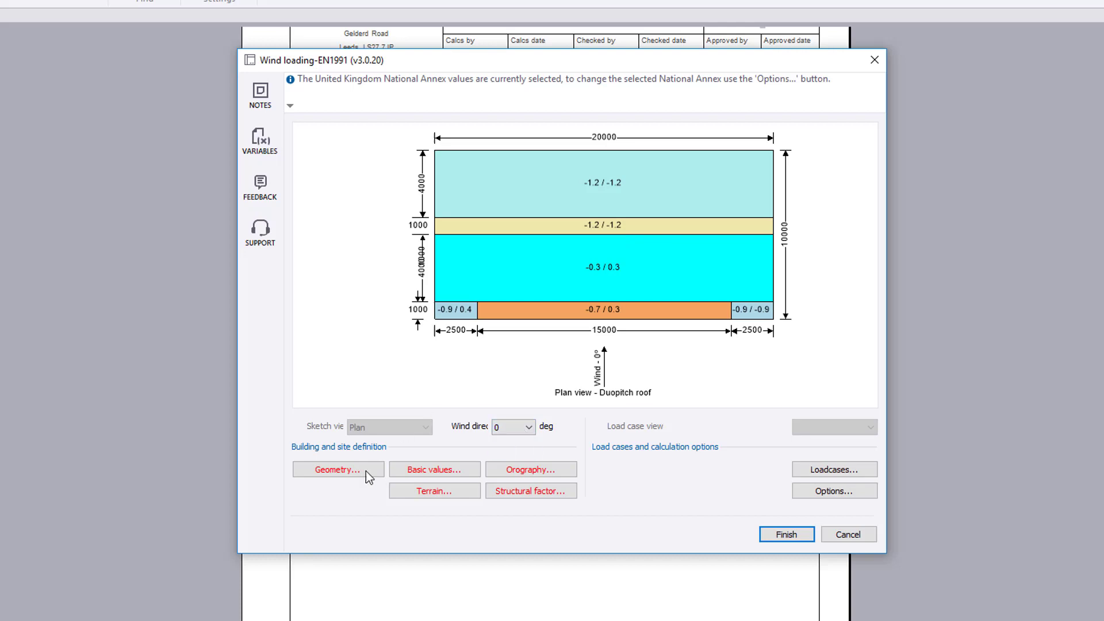
- In building geometry, try the Flat roof type, then Monopitch with a 30° pitch
{"action": "left_click", "coordinate": [365, 471]}
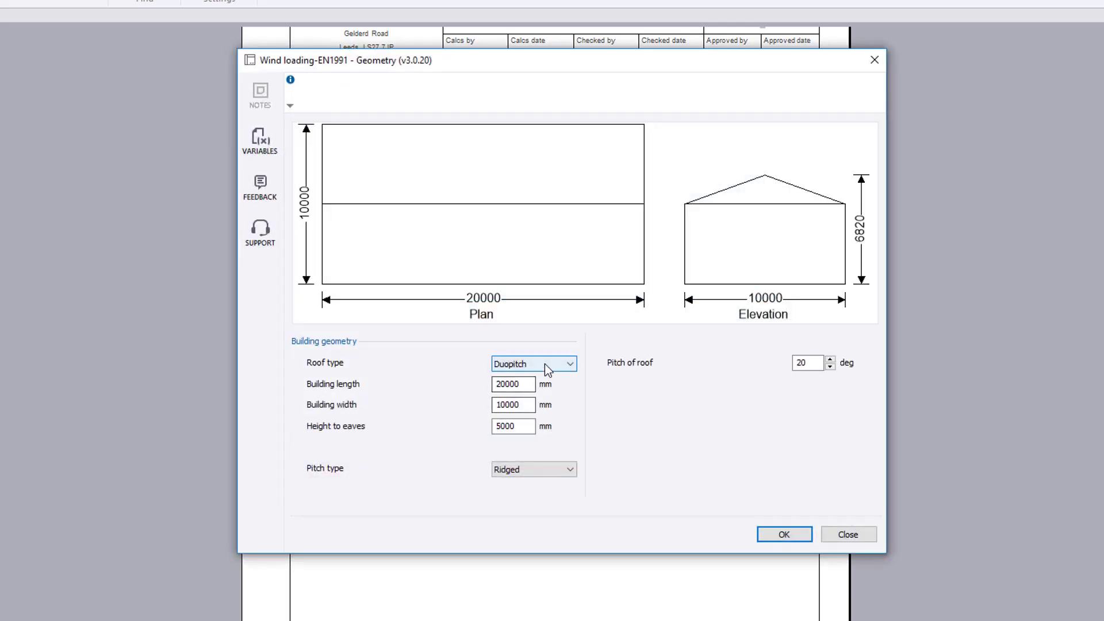
{"action": "left_click", "coordinate": [544, 364]}
{"action": "key", "text": "Up"}
{"action": "key", "text": "Up"}
{"action": "key", "text": "Return"}
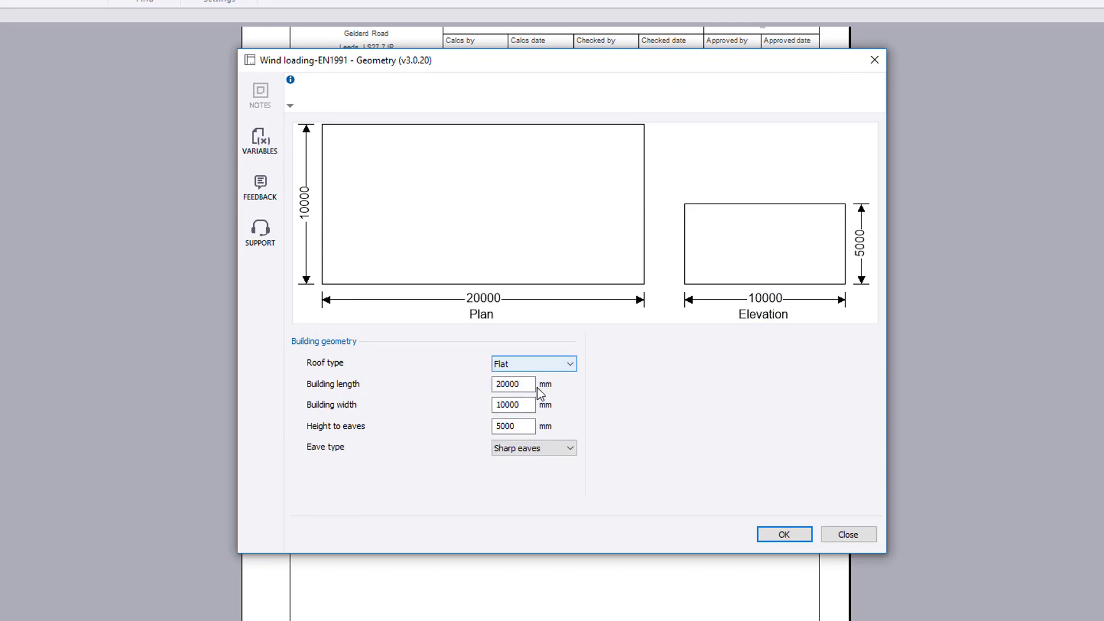
{"action": "left_click", "coordinate": [546, 447]}
{"action": "left_click", "coordinate": [546, 363]}
{"action": "left_click", "coordinate": [546, 364]}
{"action": "key", "text": "Down"}
{"action": "key", "text": "Return"}
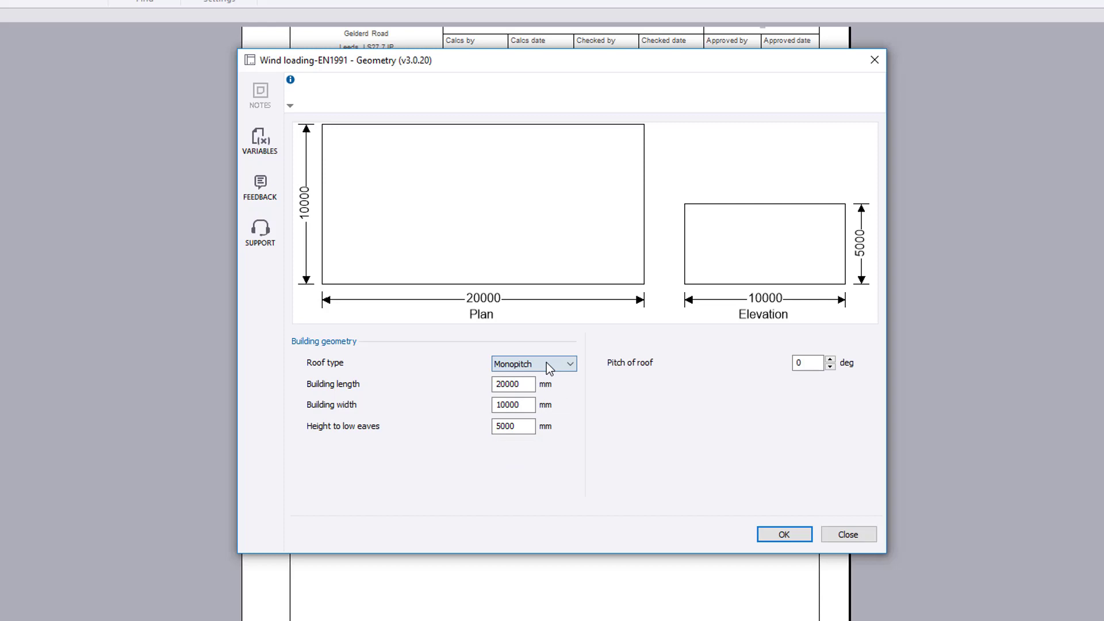
{"action": "left_click", "coordinate": [819, 360]}
{"action": "type", "text": "30"}
{"action": "left_click", "coordinate": [530, 383]}
- Try the Hipped roof, then settle on a Duopitch roof with Ridged pitch type
{"action": "left_click", "coordinate": [546, 364]}
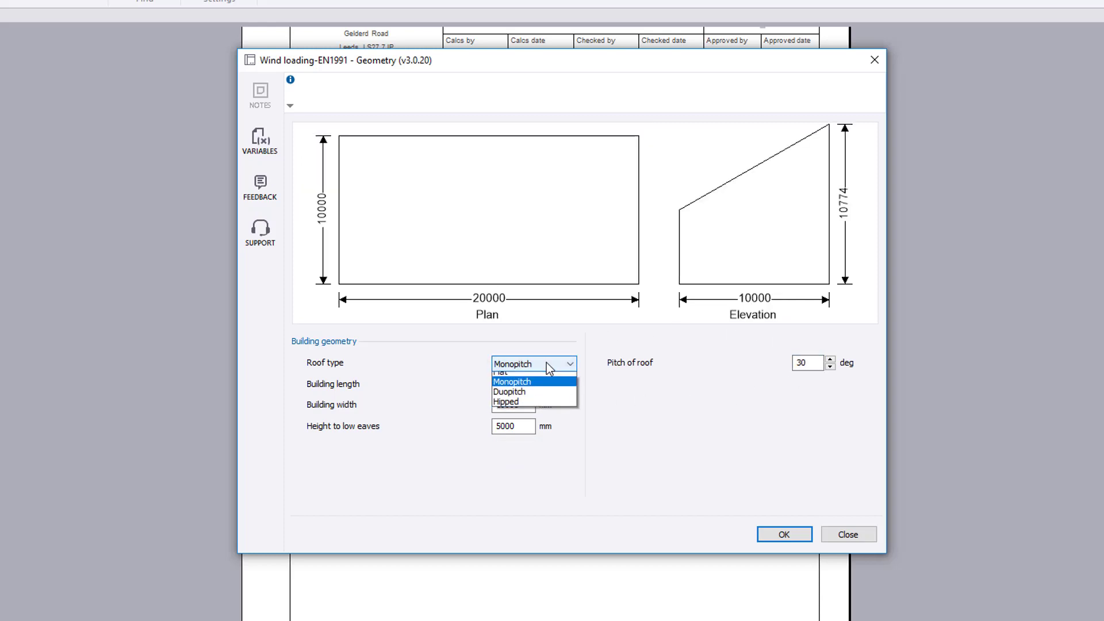
{"action": "key", "text": "Down"}
{"action": "key", "text": "Down"}
{"action": "key", "text": "Return"}
{"action": "left_click", "coordinate": [546, 364]}
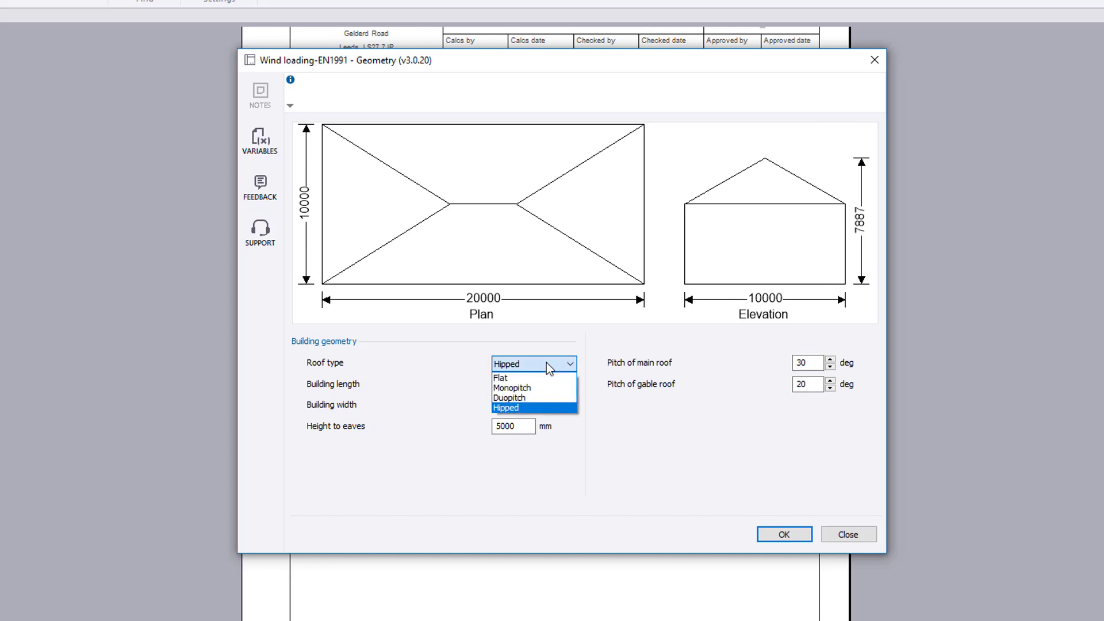
{"action": "key", "text": "Up"}
{"action": "key", "text": "Return"}
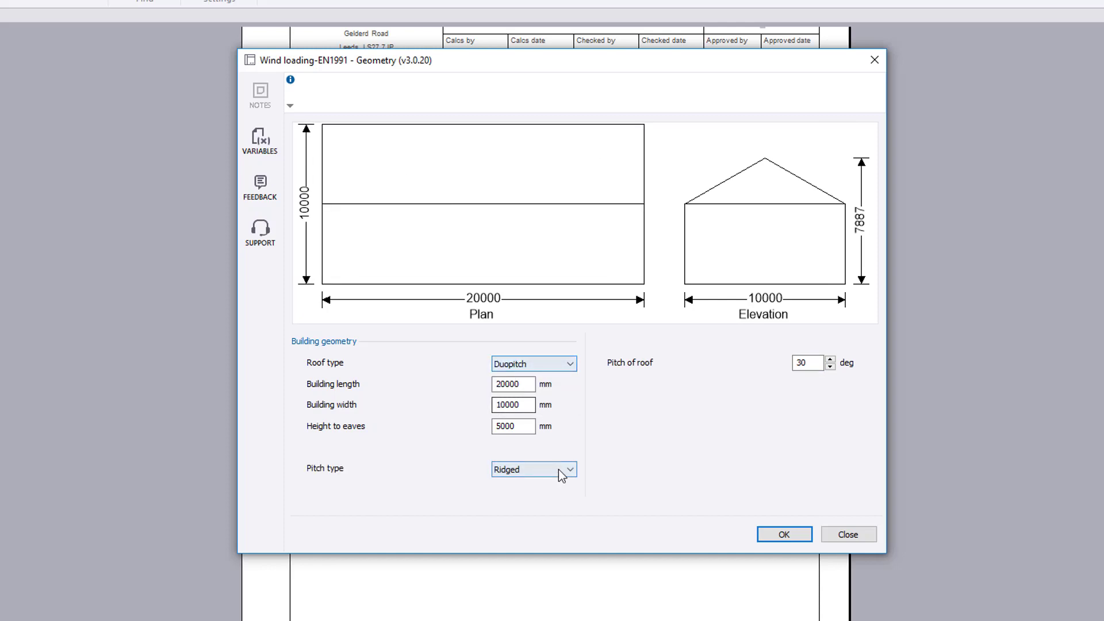
{"action": "left_click", "coordinate": [565, 471]}
{"action": "left_click", "coordinate": [566, 471]}
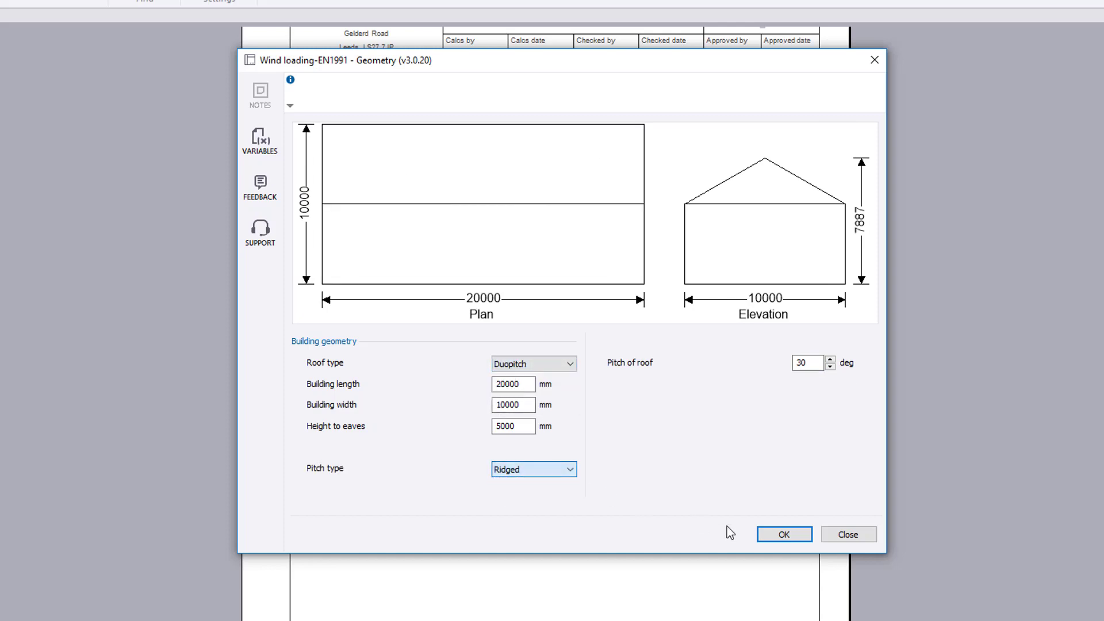
- Confirm the building geometry and set the wind direction to 90°
{"action": "left_click", "coordinate": [766, 534]}
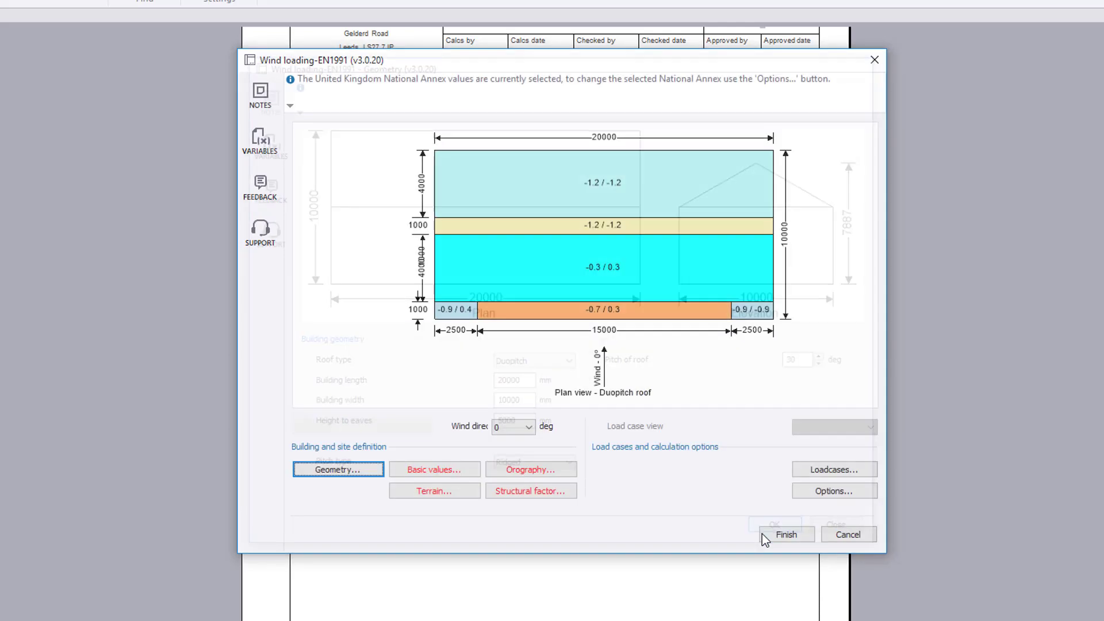
{"action": "left_click", "coordinate": [531, 427]}
{"action": "left_click", "coordinate": [509, 451]}
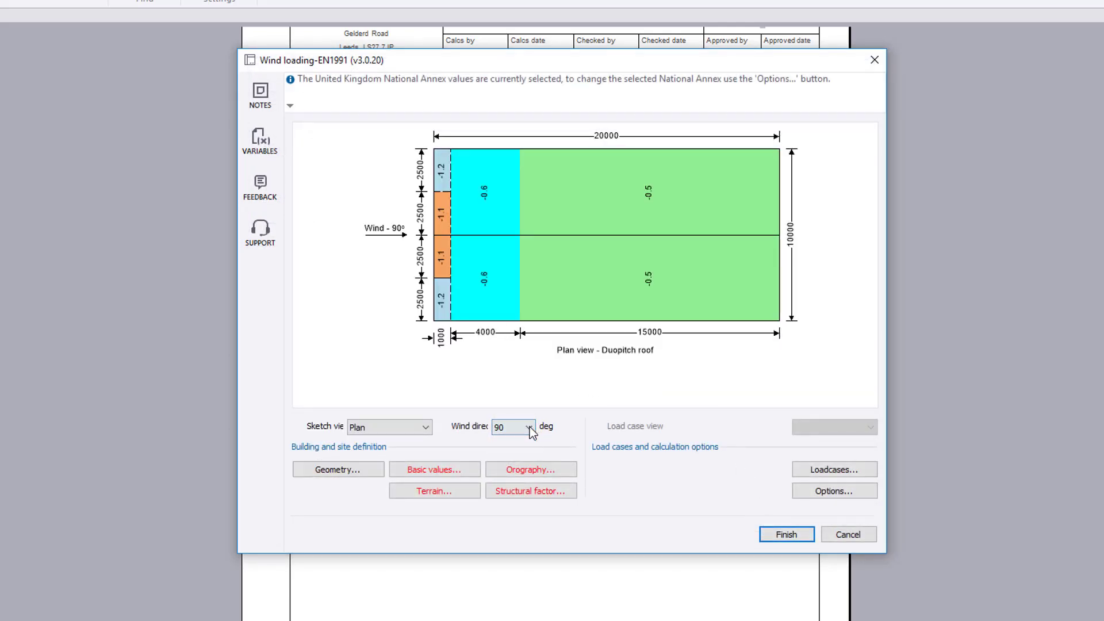
- Show the Side face and Windward face pressure sketches, then return to the Plan sketch
{"action": "left_click", "coordinate": [428, 430]}
{"action": "key", "text": "Down"}
{"action": "key", "text": "Return"}
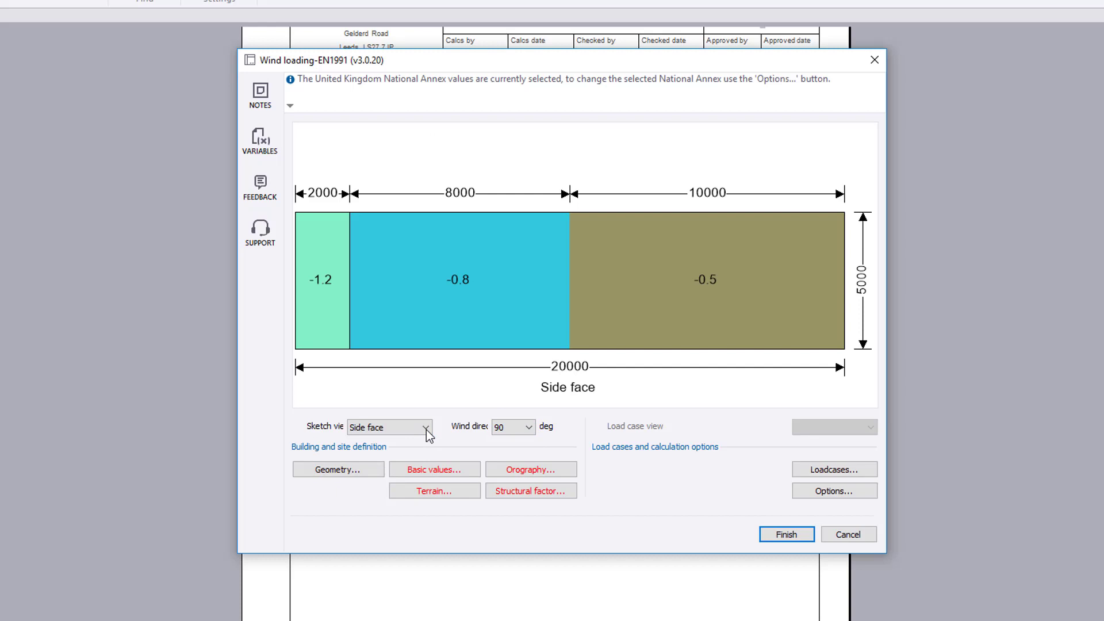
{"action": "left_click", "coordinate": [426, 430]}
{"action": "key", "text": "Down"}
{"action": "key", "text": "Return"}
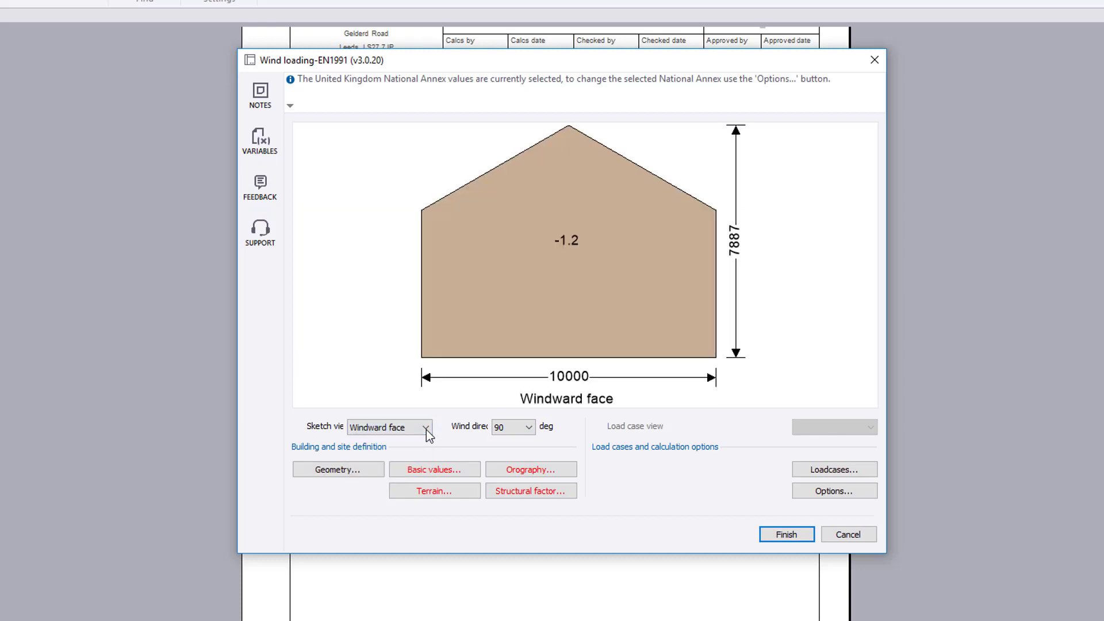
{"action": "left_click", "coordinate": [426, 429]}
{"action": "key", "text": "Up"}
{"action": "key", "text": "Up"}
{"action": "key", "text": "Return"}
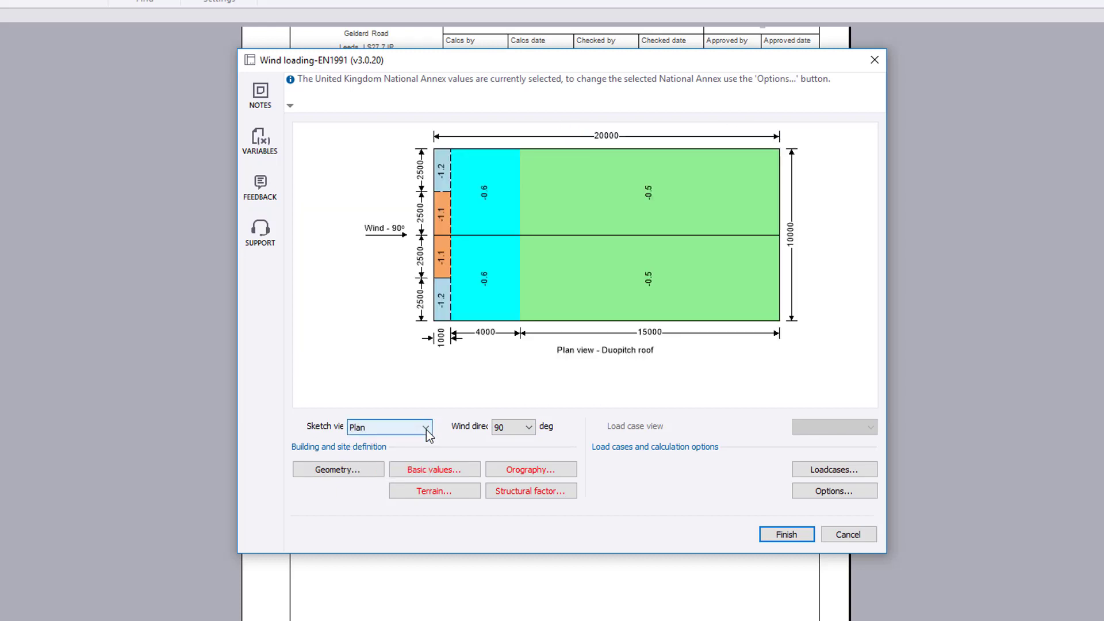
- Set the site location to Leeds and the direction factor to 1.00 in Basic values
{"action": "left_click", "coordinate": [465, 470]}
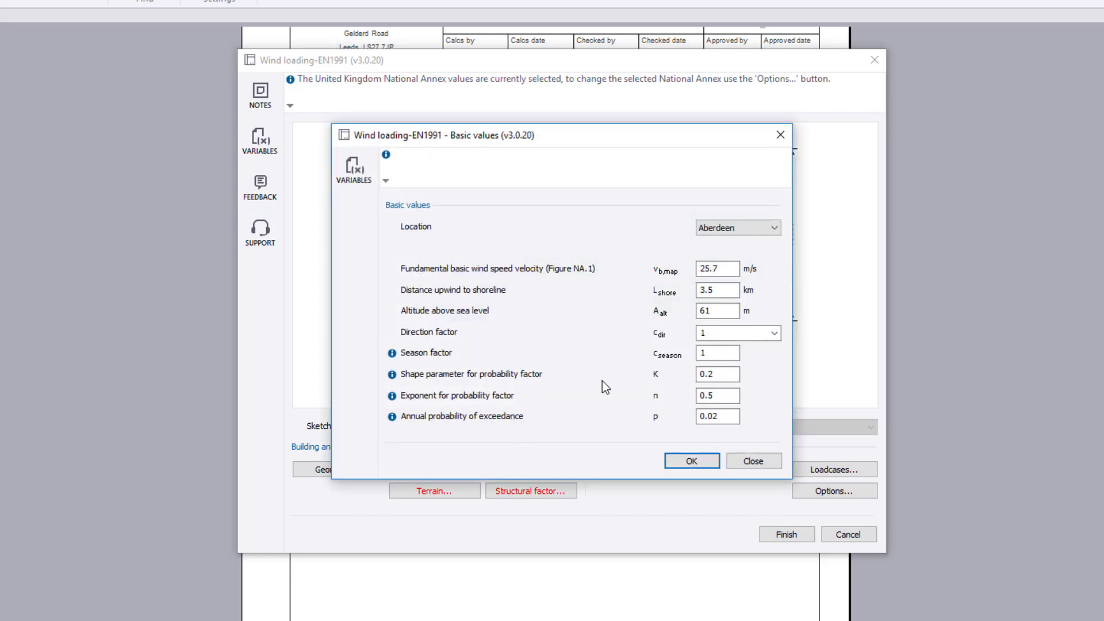
{"action": "left_click", "coordinate": [750, 230]}
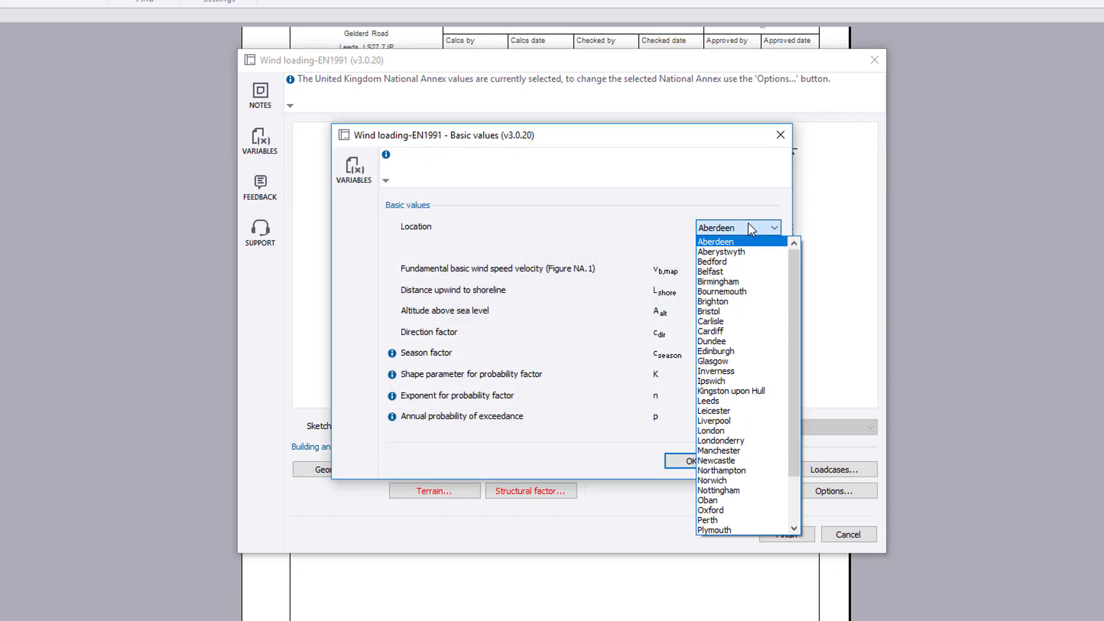
{"action": "key", "text": "l"}
{"action": "key", "text": "Return"}
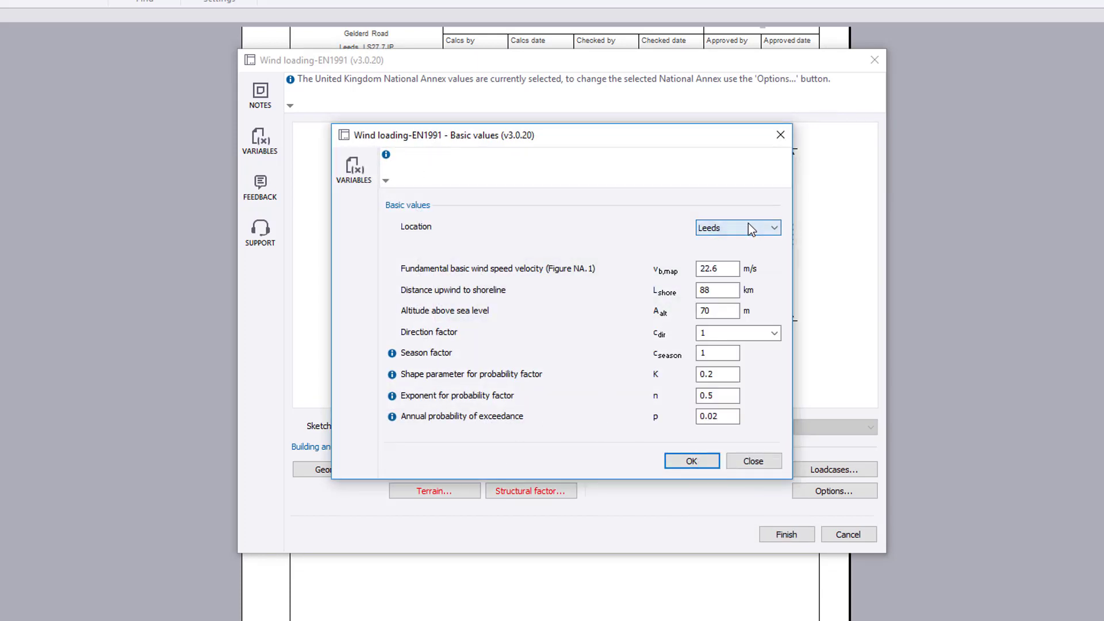
{"action": "left_click", "coordinate": [731, 267]}
{"action": "left_click", "coordinate": [773, 334]}
{"action": "left_click", "coordinate": [774, 336]}
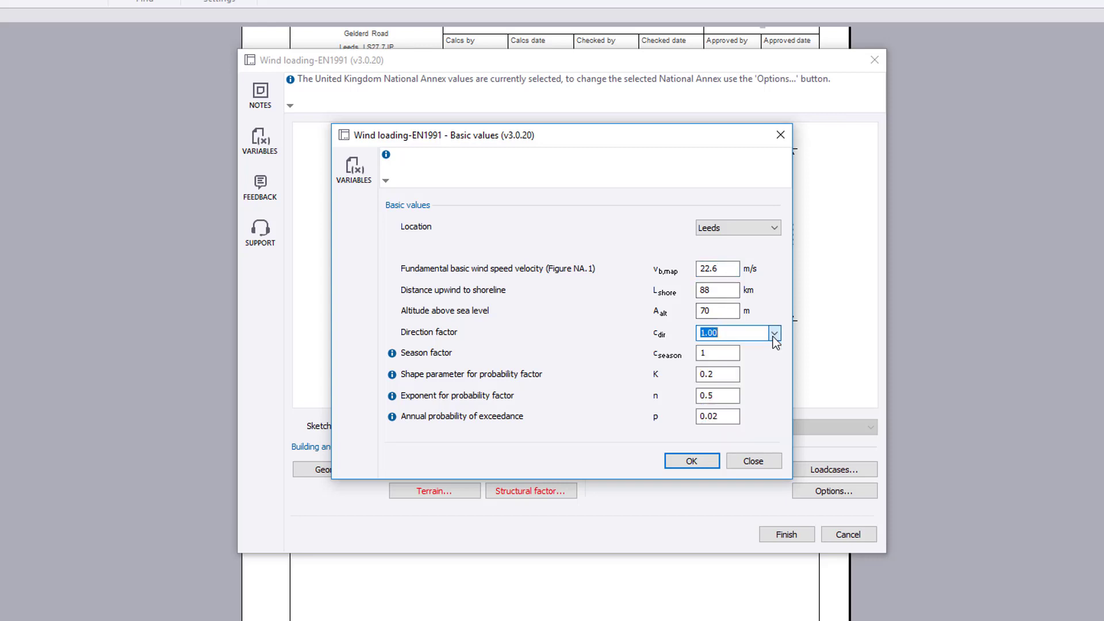
{"action": "left_click", "coordinate": [735, 353]}
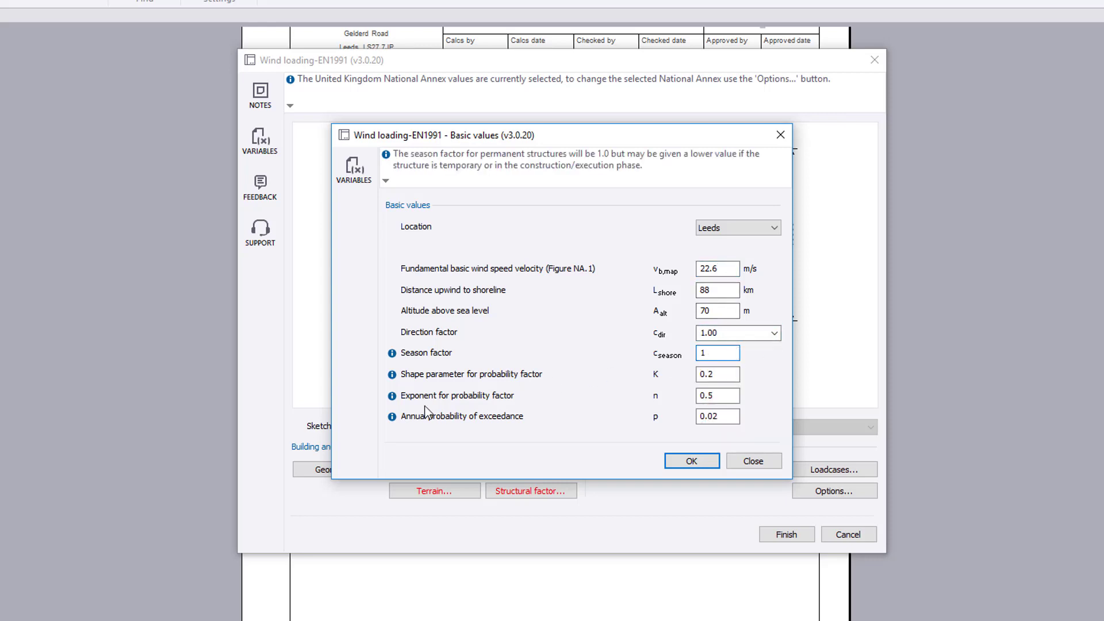
{"action": "mouse_move", "coordinate": [394, 421]}
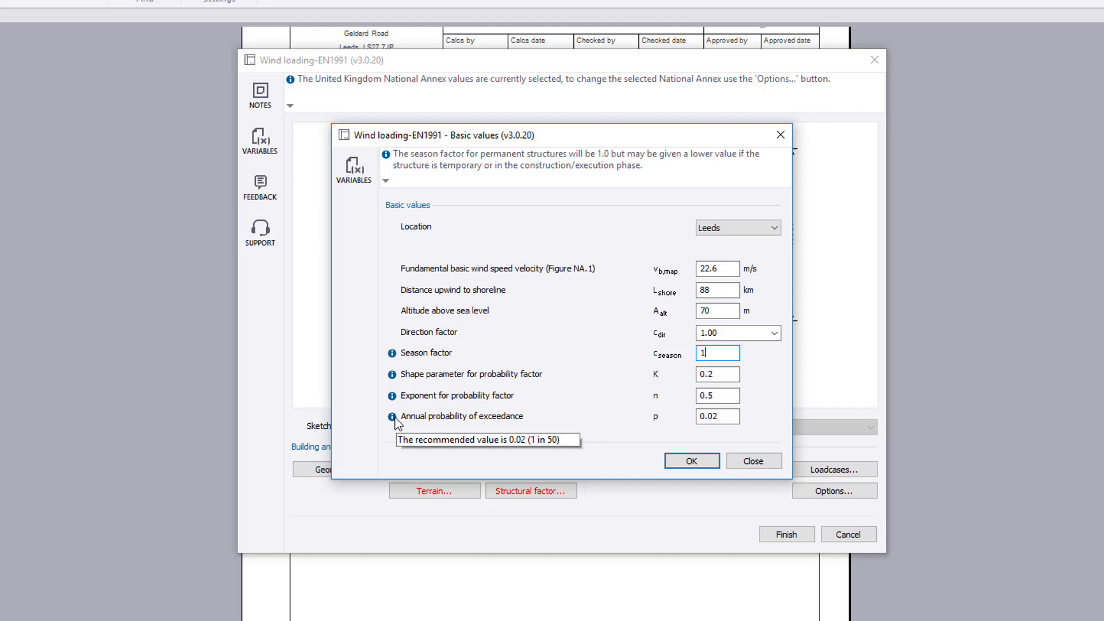
- Confirm the basic values, then mark orography as significant with the hills and ridges type
{"action": "left_click", "coordinate": [693, 461]}
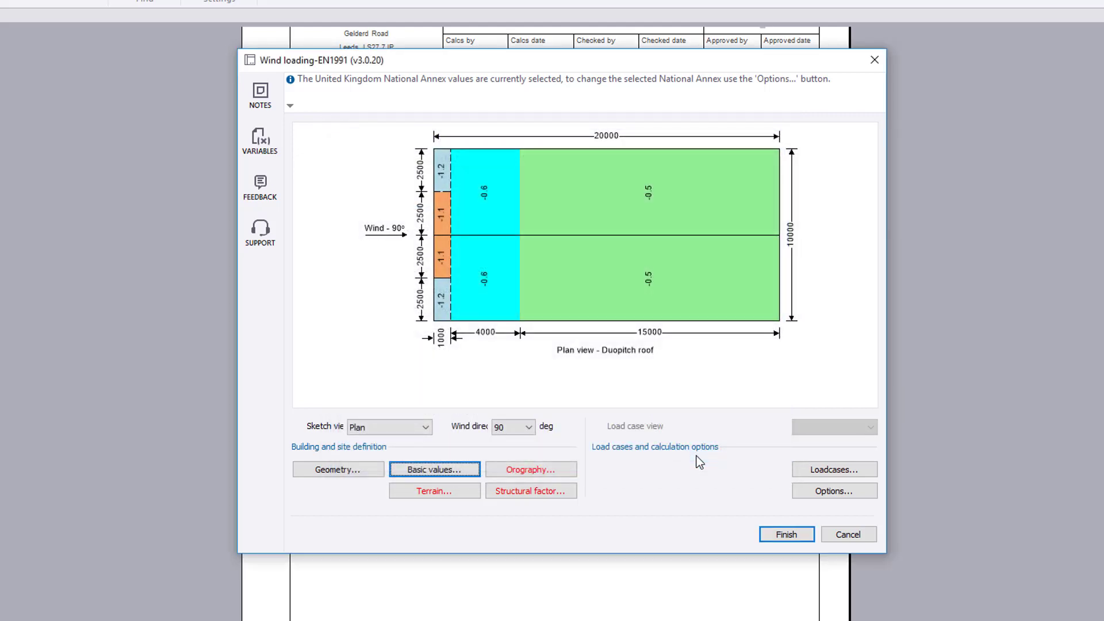
{"action": "left_click", "coordinate": [560, 467]}
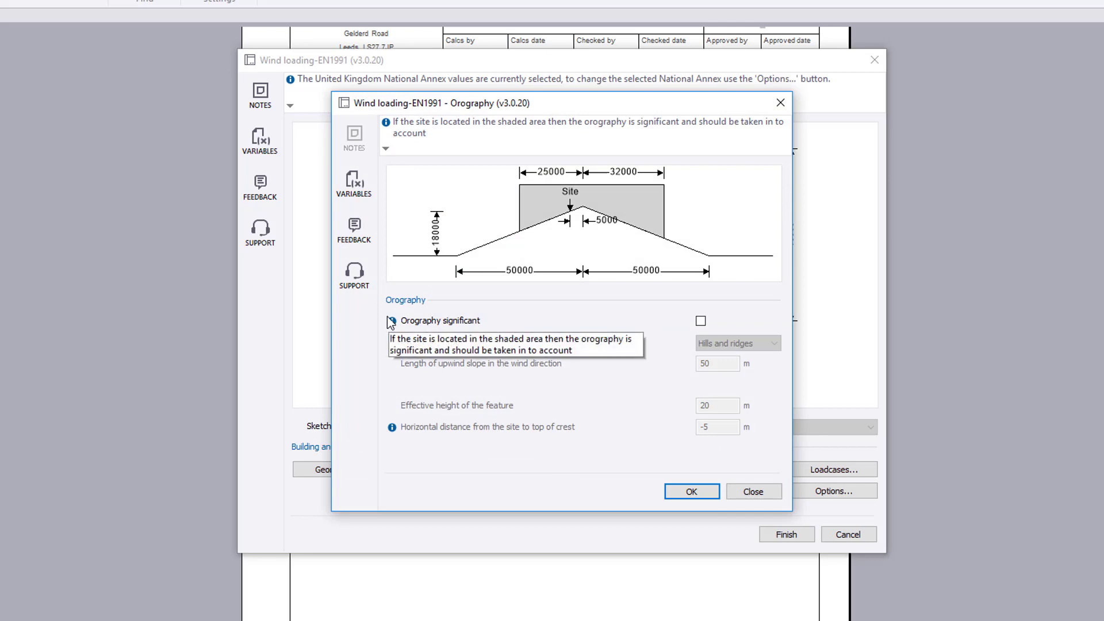
{"action": "left_click", "coordinate": [700, 321]}
{"action": "left_click", "coordinate": [747, 344]}
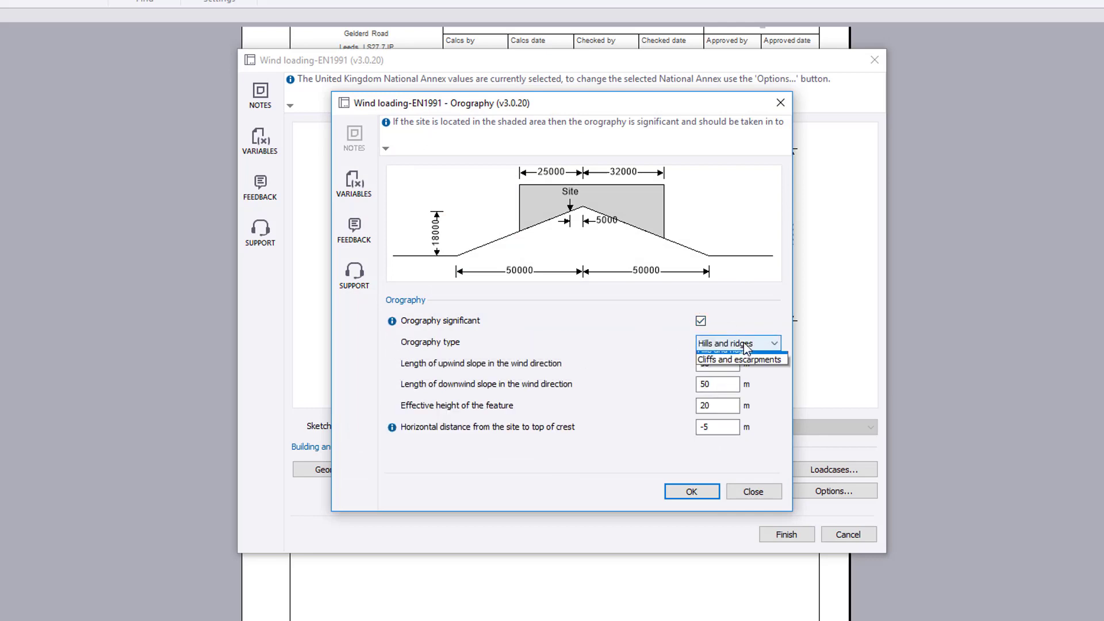
{"action": "left_click", "coordinate": [747, 355]}
- Enter 30 m downwind slope, 20 m effective height and -10 m distance from crest
{"action": "double_click", "coordinate": [711, 383]}
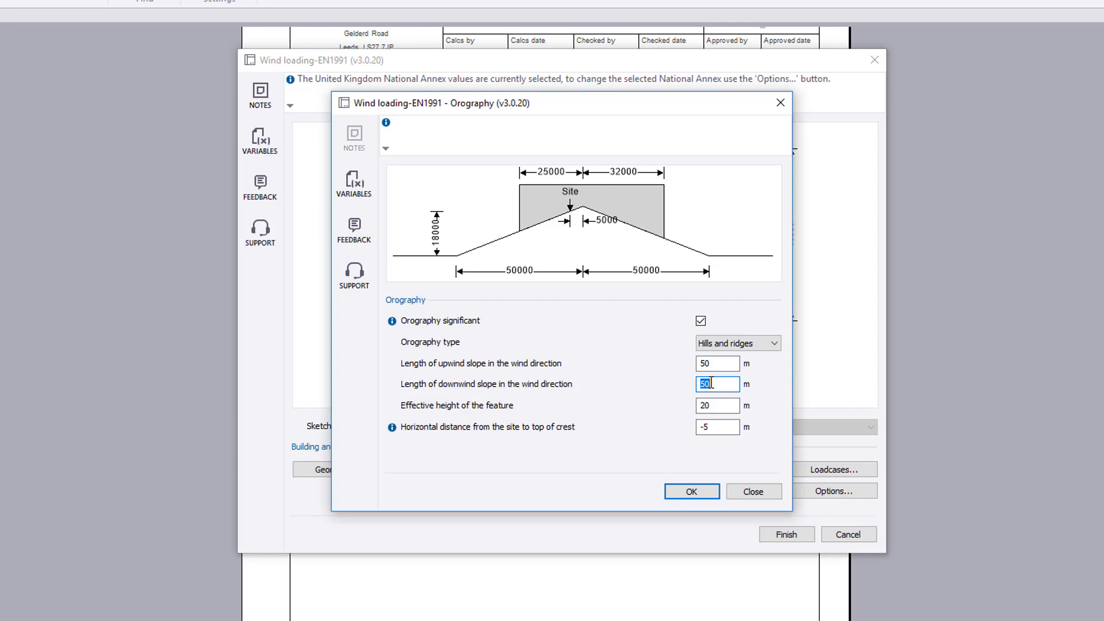
{"action": "type", "text": "30"}
{"action": "double_click", "coordinate": [711, 428]}
{"action": "type", "text": "0"}
{"action": "double_click", "coordinate": [711, 405]}
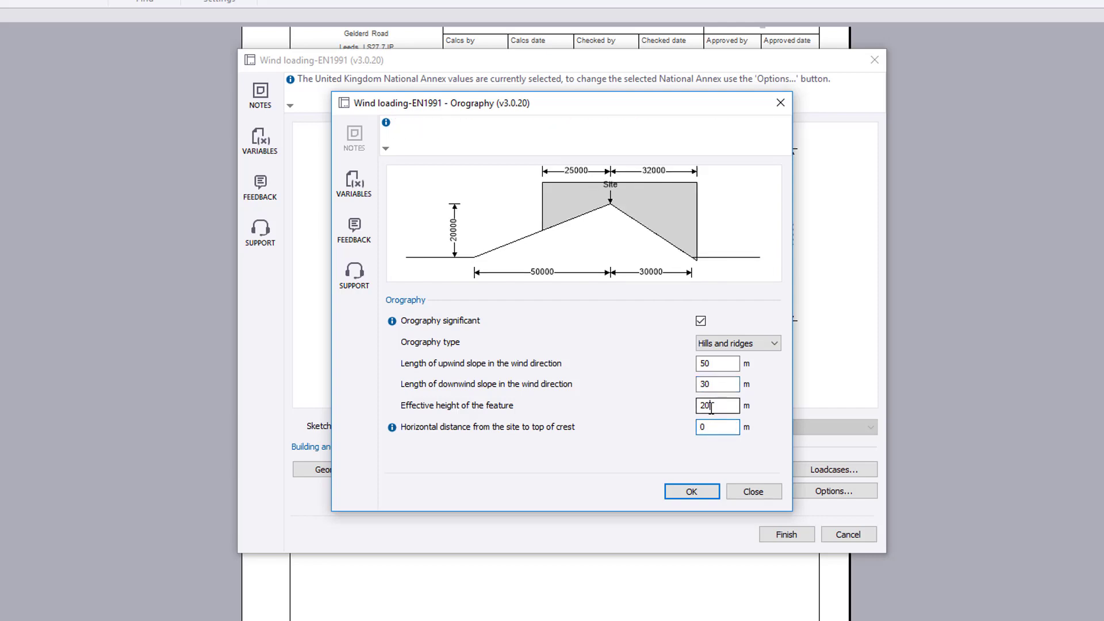
{"action": "type", "text": "20"}
{"action": "double_click", "coordinate": [709, 425]}
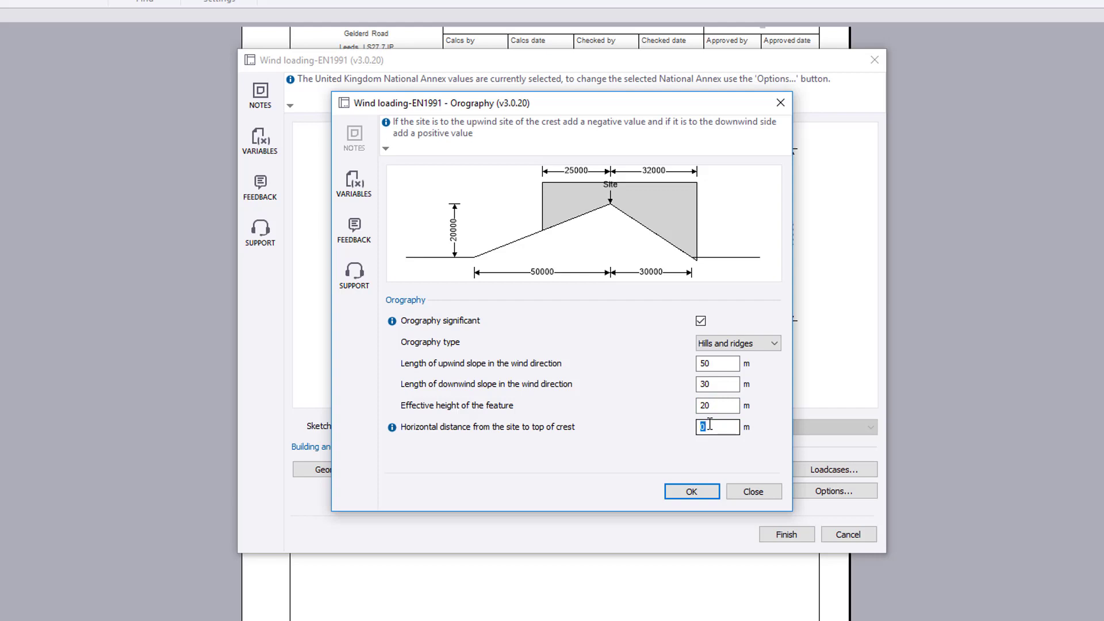
{"action": "type", "text": "-10"}
{"action": "left_click", "coordinate": [710, 405]}
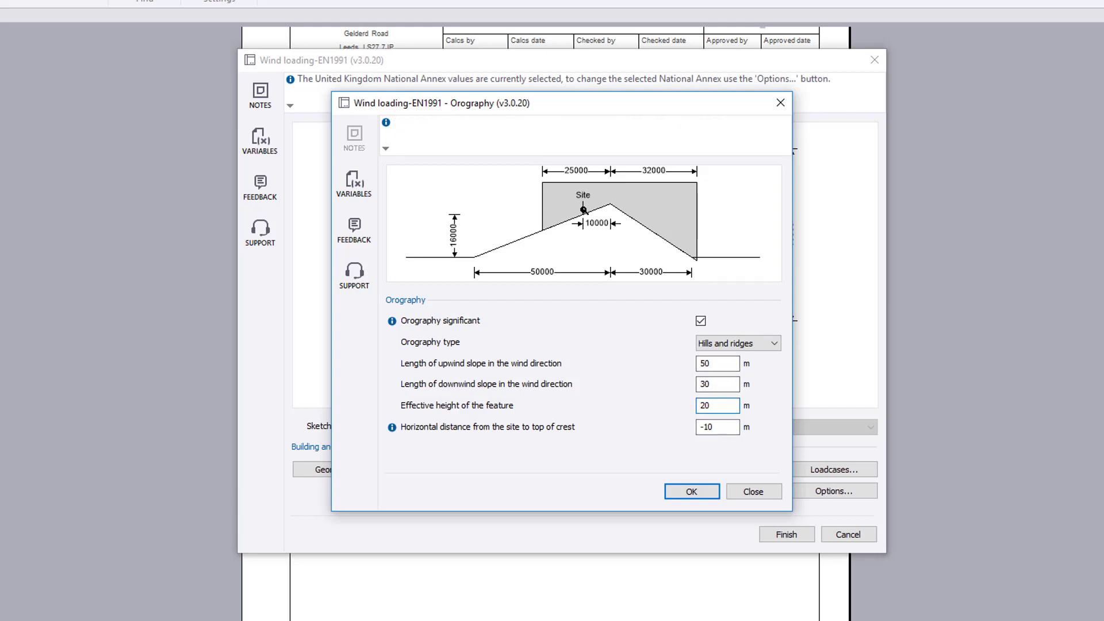
- Confirm the orography, then keep Country as the terrain category and confirm it
{"action": "left_click", "coordinate": [691, 492]}
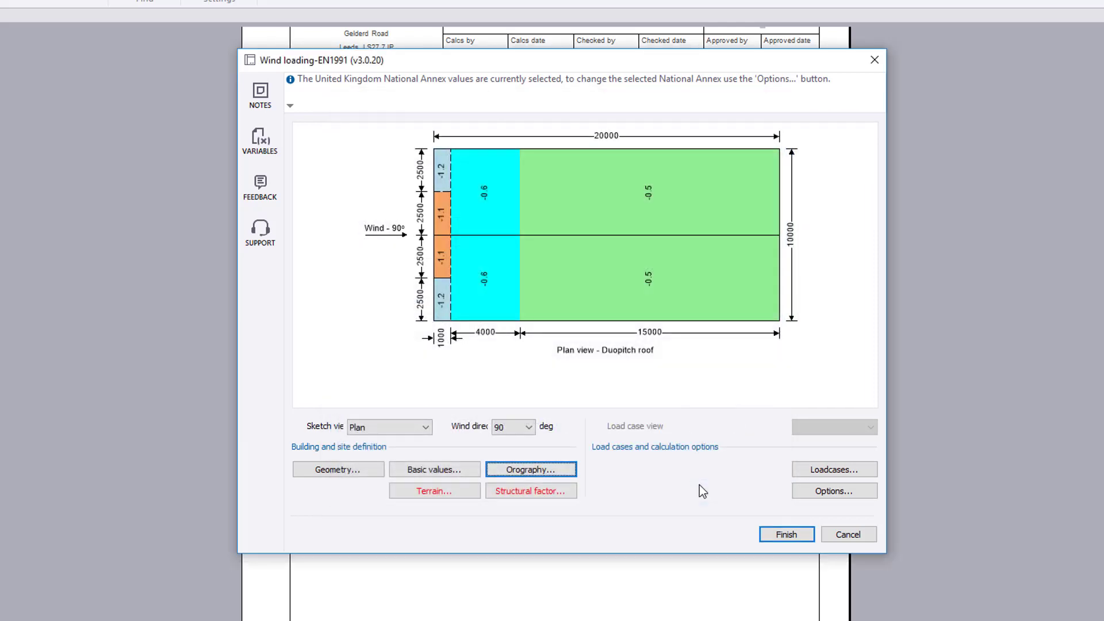
{"action": "left_click", "coordinate": [470, 490]}
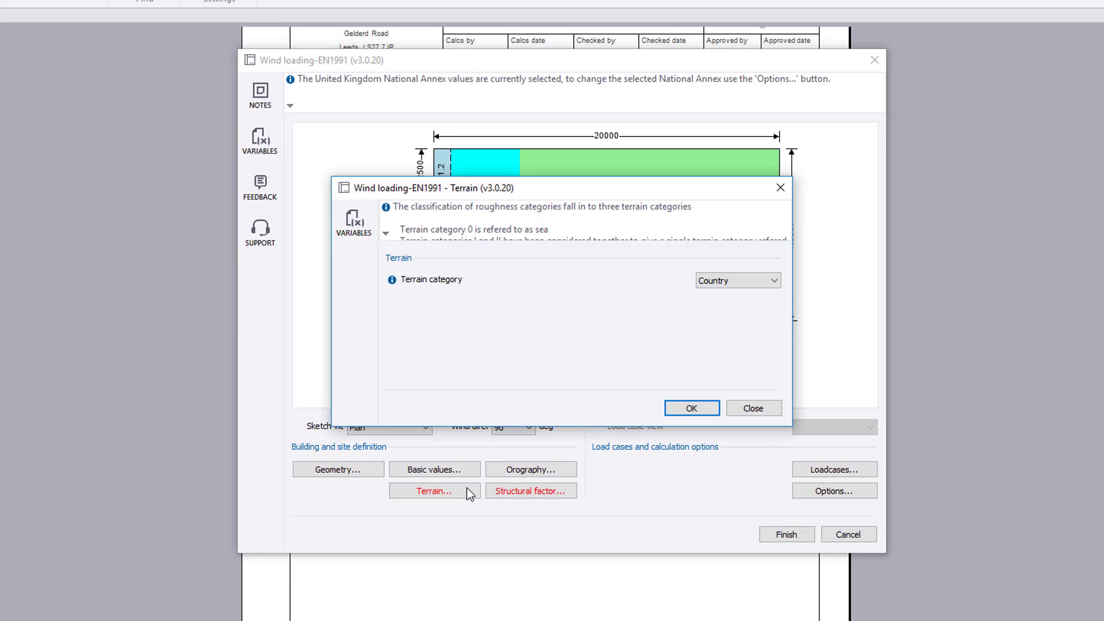
{"action": "left_click", "coordinate": [745, 281]}
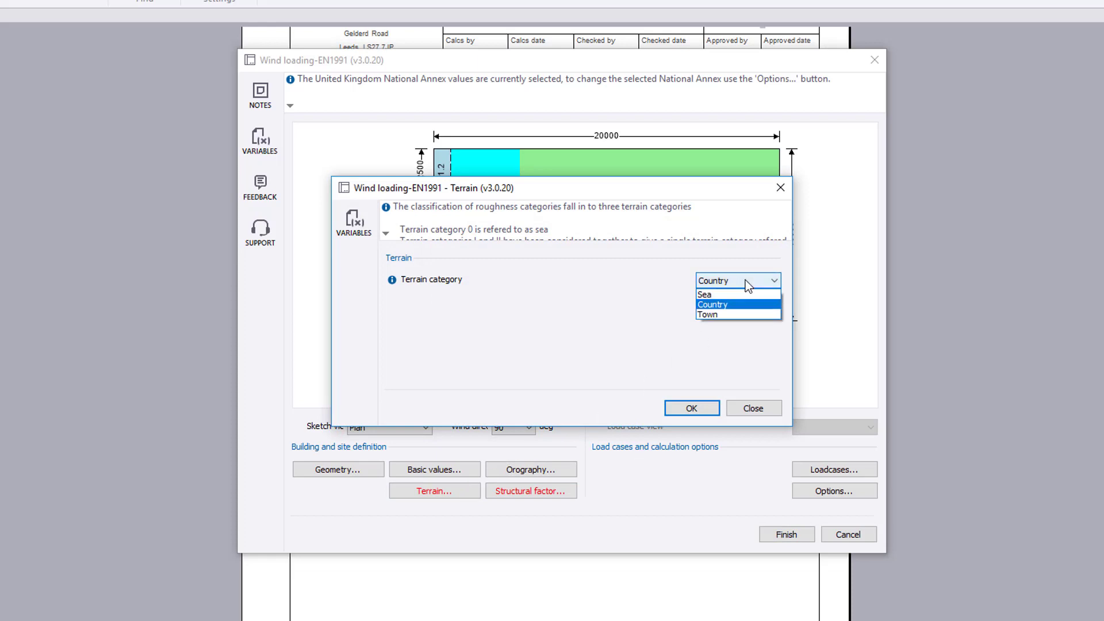
{"action": "left_click", "coordinate": [745, 281]}
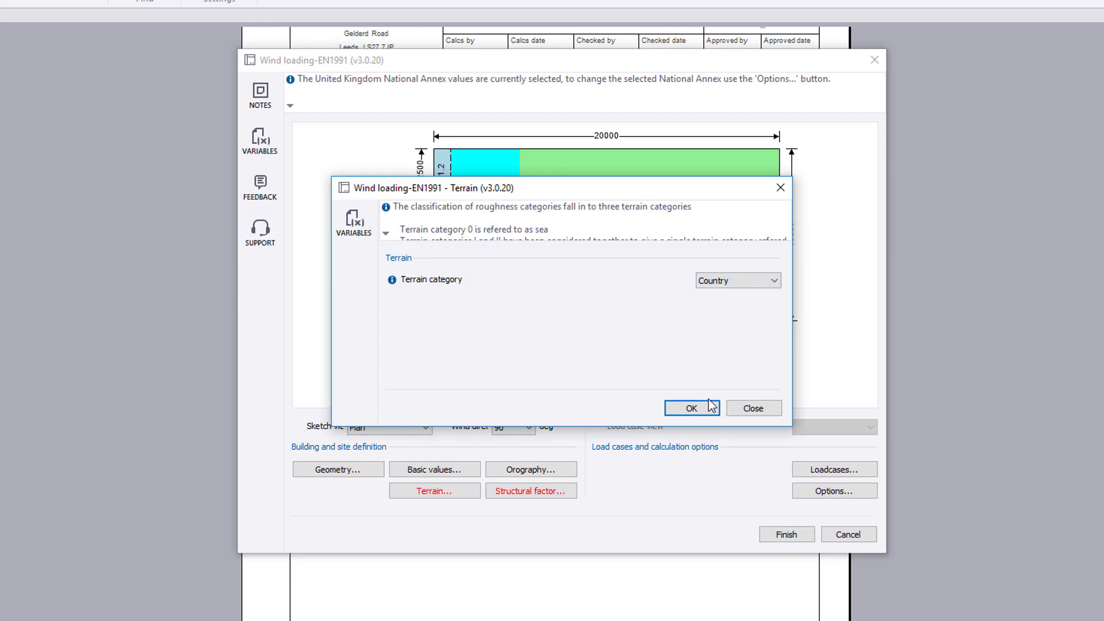
{"action": "left_click", "coordinate": [692, 407]}
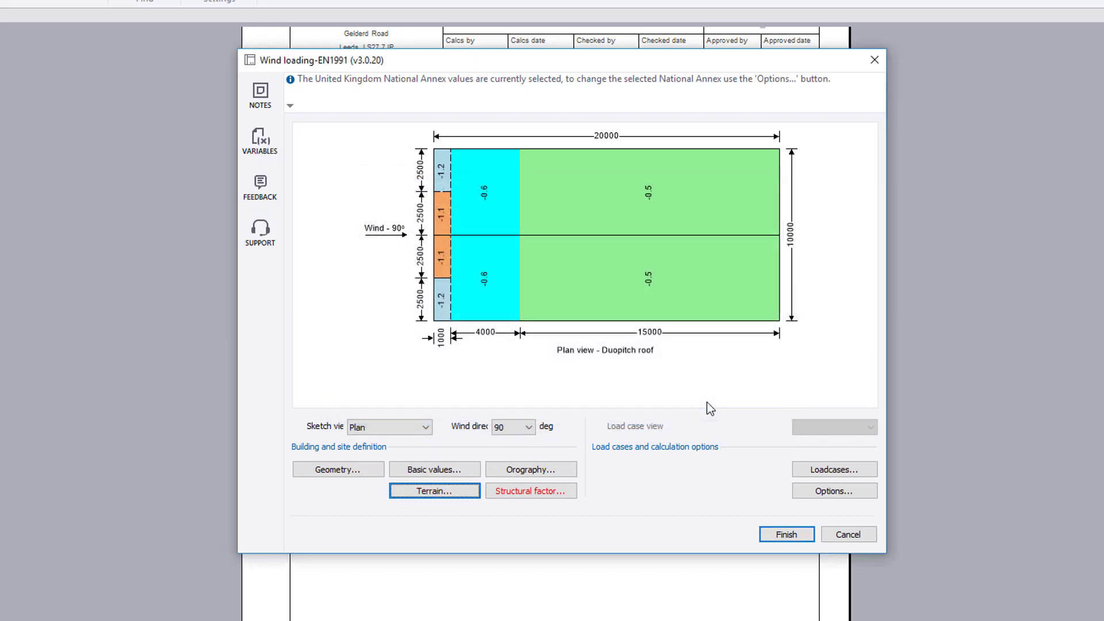
- Change the structural damping value from 0.1 to 0.05 and confirm
{"action": "left_click", "coordinate": [564, 492]}
{"action": "mouse_move", "coordinate": [393, 300]}
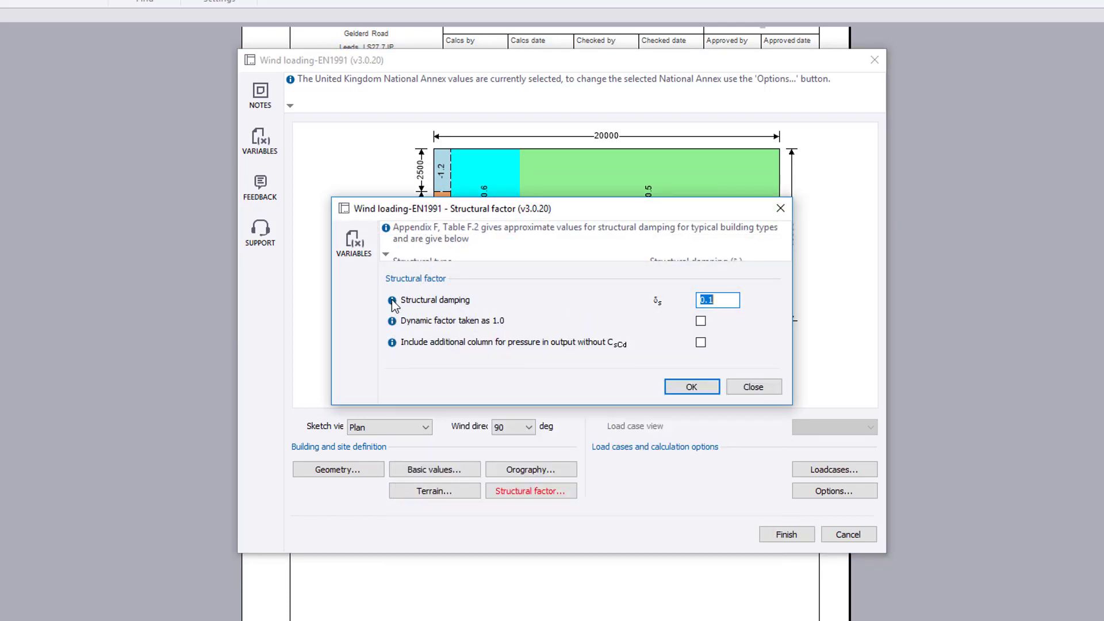
{"action": "left_click_drag", "start_coordinate": [708, 301], "coordinate": [728, 301]}
{"action": "type", "text": "05"}
{"action": "left_click", "coordinate": [691, 386]}
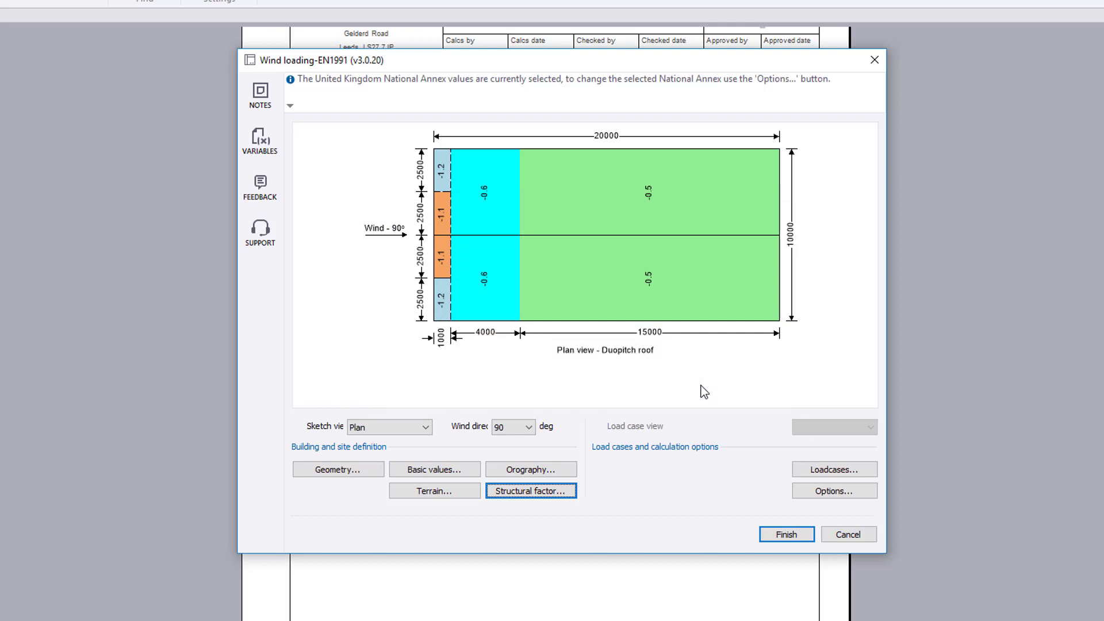
- Add a test loadcase 5 and then delete it again
{"action": "left_click", "coordinate": [841, 466]}
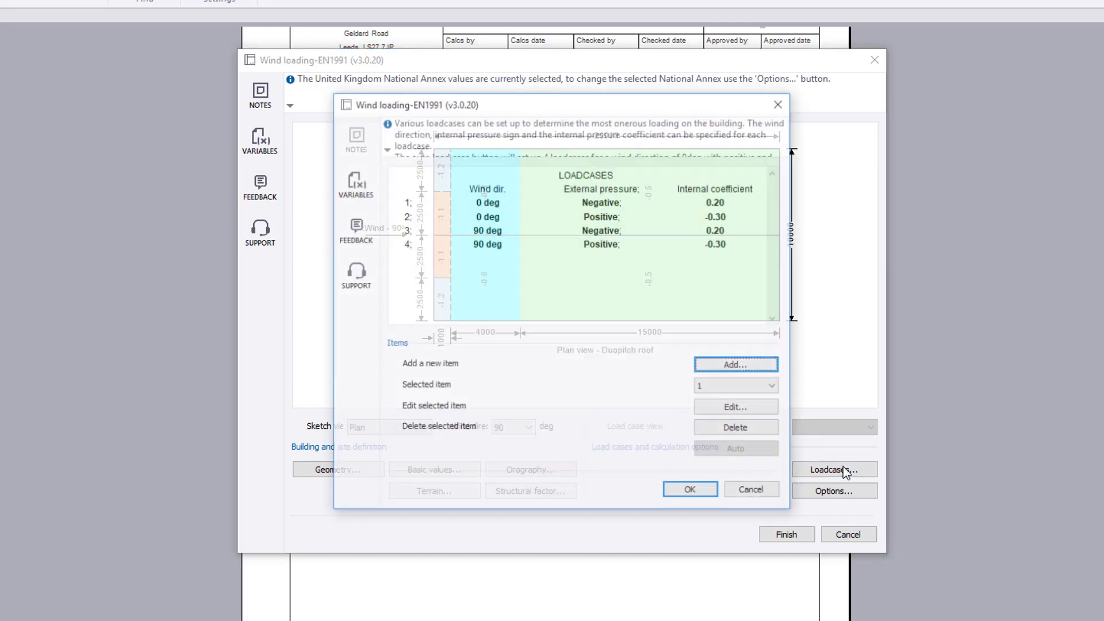
{"action": "left_click", "coordinate": [765, 364]}
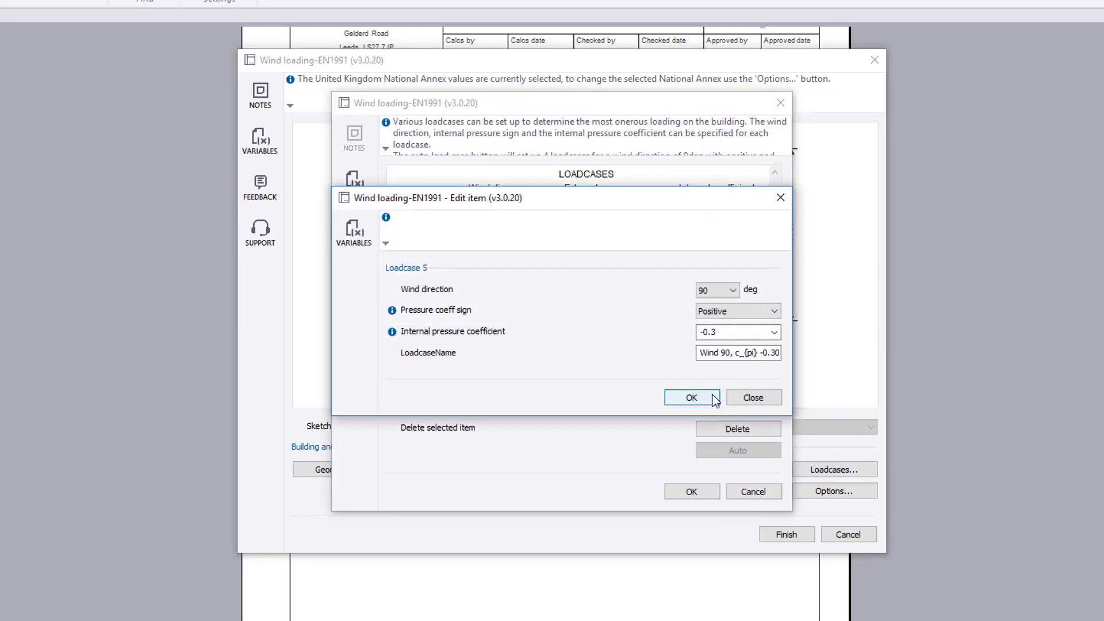
{"action": "left_click", "coordinate": [687, 394]}
{"action": "left_click", "coordinate": [765, 388]}
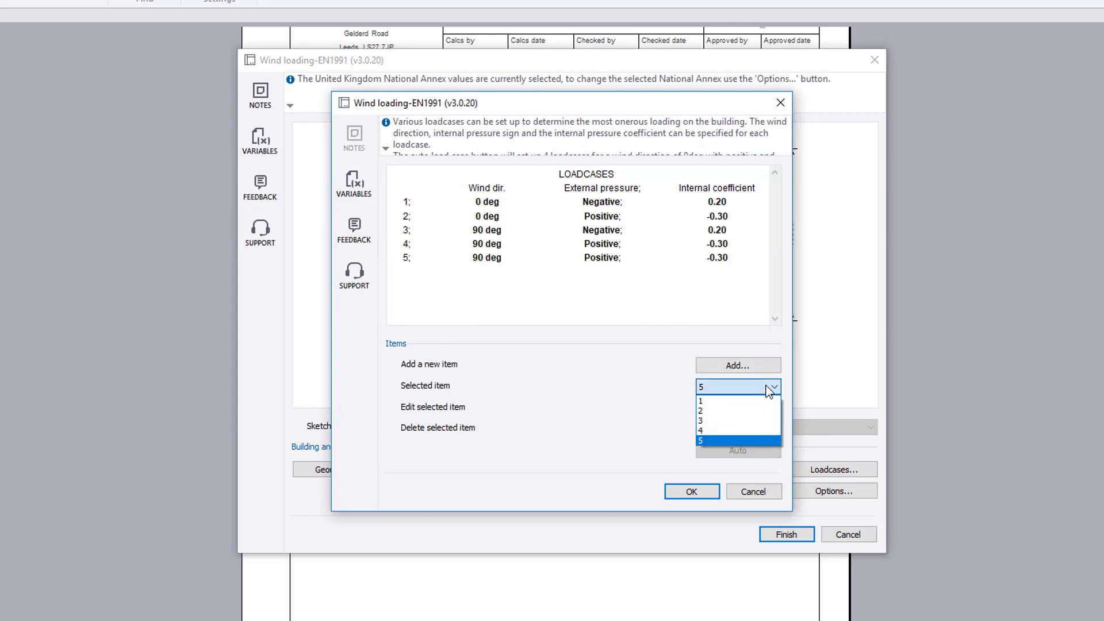
{"action": "left_click", "coordinate": [766, 389]}
{"action": "left_click", "coordinate": [766, 428]}
- Inspect loadcase 3, delete all loadcases, and auto-generate the four 0°/90° negative/positive loadcases
{"action": "left_click", "coordinate": [767, 390]}
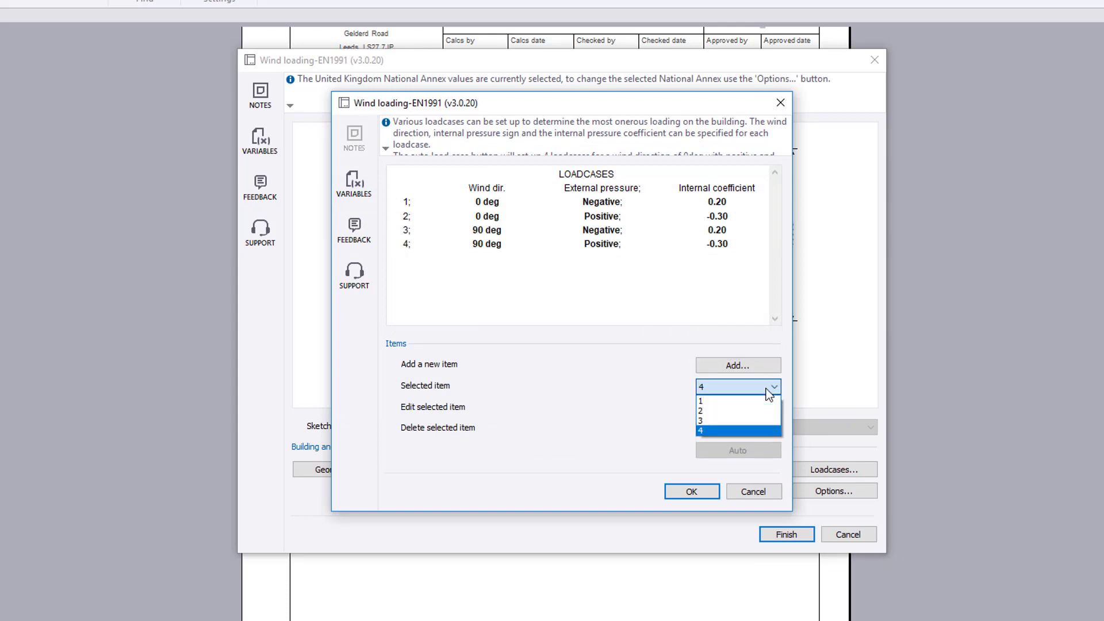
{"action": "key", "text": "Up"}
{"action": "key", "text": "Return"}
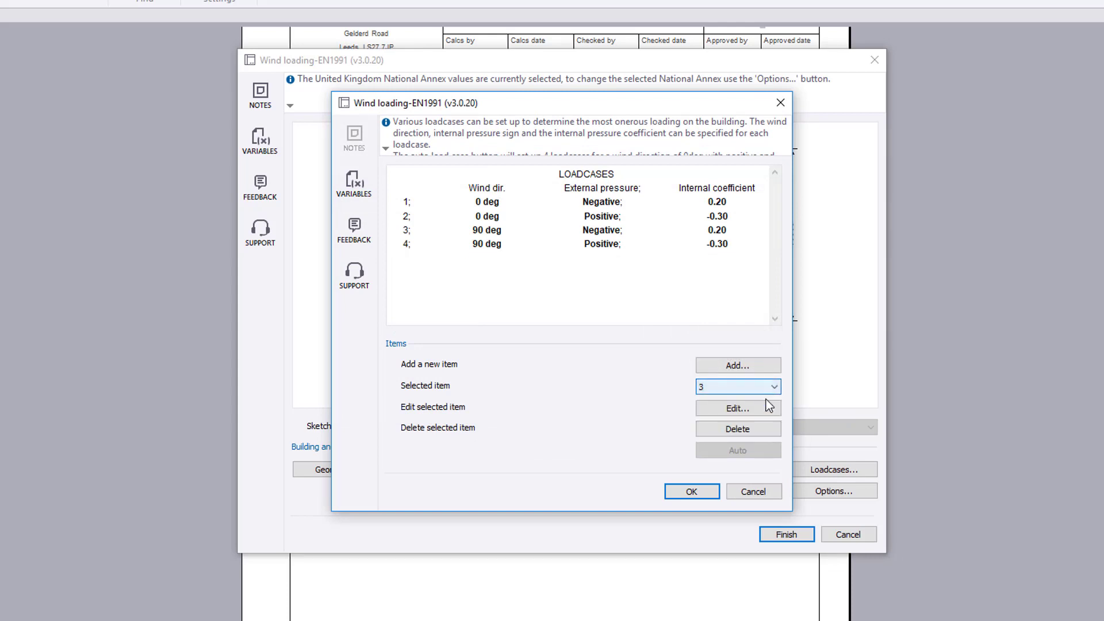
{"action": "left_click", "coordinate": [766, 407]}
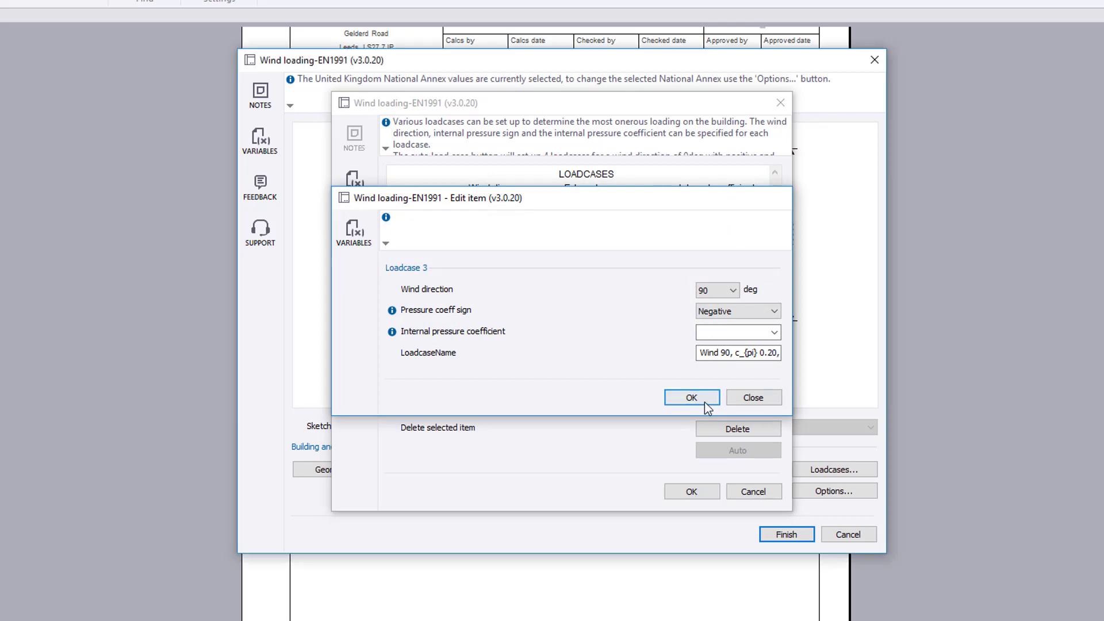
{"action": "left_click", "coordinate": [704, 402]}
{"action": "left_click", "coordinate": [766, 423]}
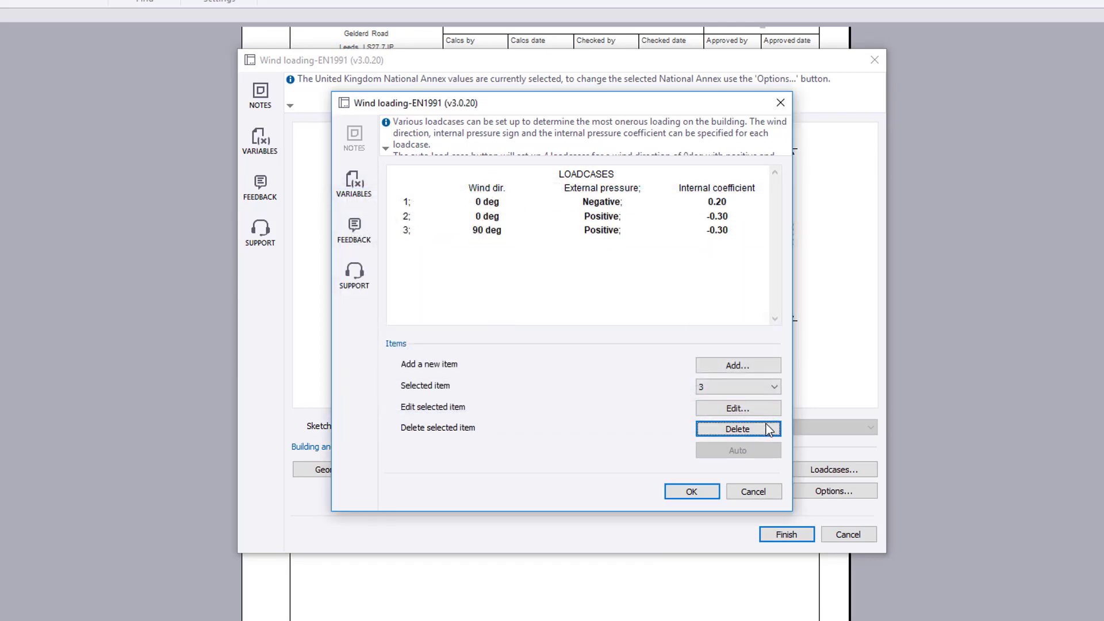
{"action": "left_click", "coordinate": [766, 423]}
{"action": "left_click", "coordinate": [766, 423]}
{"action": "left_click", "coordinate": [766, 423]}
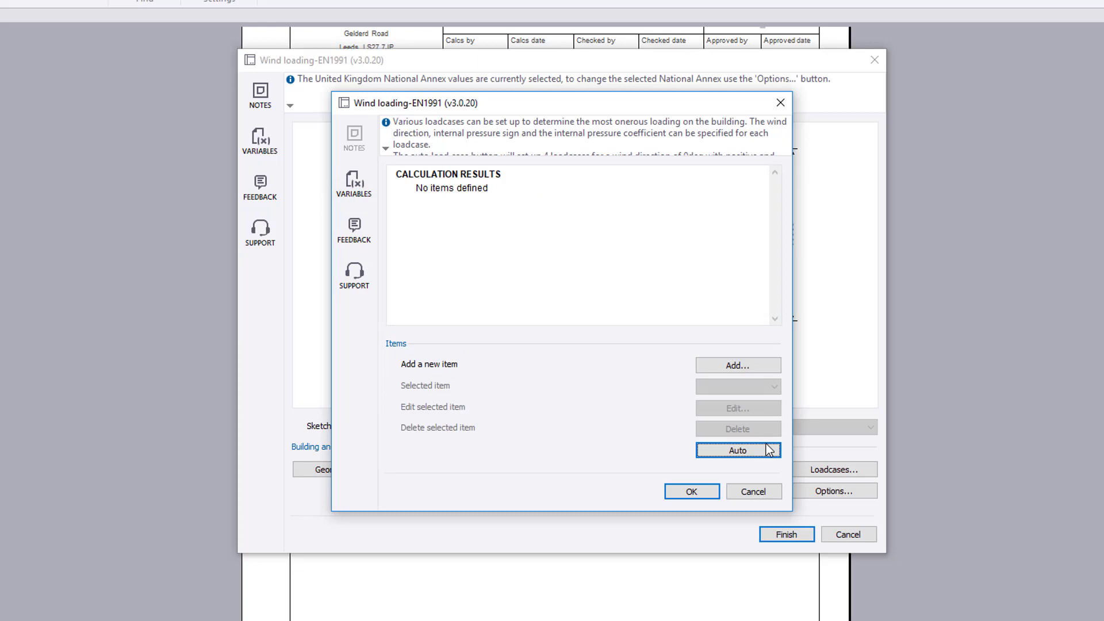
{"action": "left_click", "coordinate": [766, 446]}
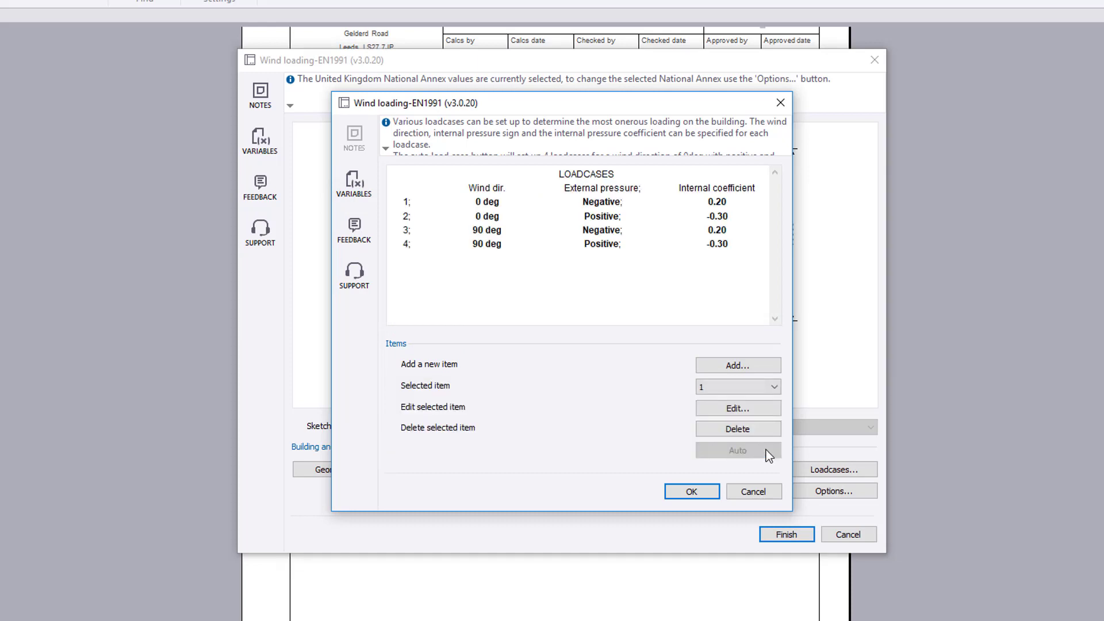
- Confirm the loadcases and display loadcase 4 (90°, cpi -0.3) on the plan sketch
{"action": "left_click", "coordinate": [691, 492]}
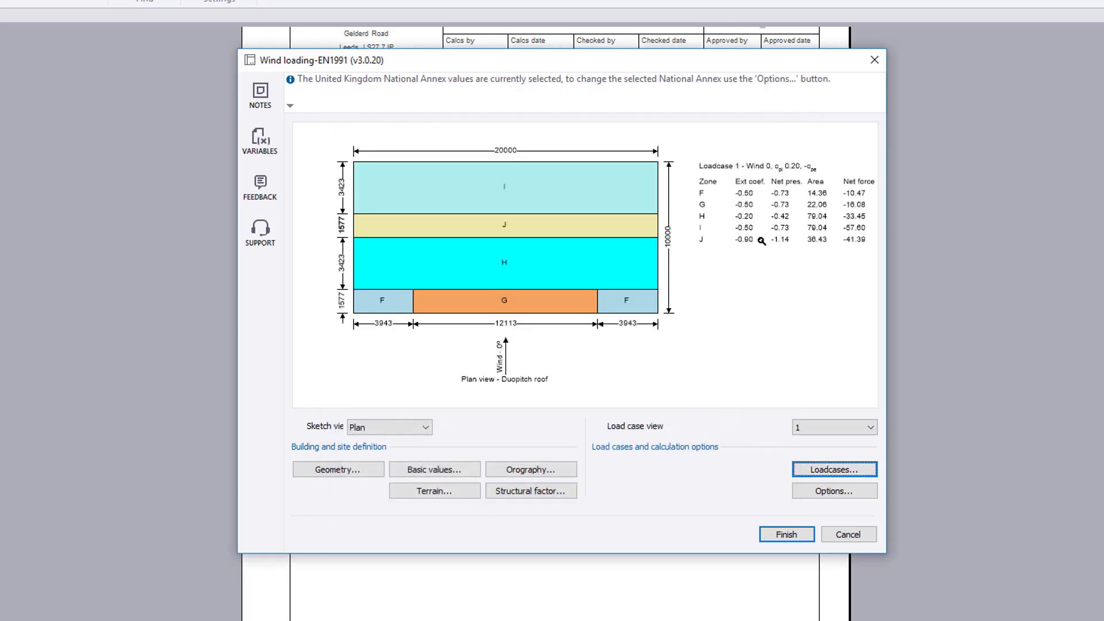
{"action": "left_click", "coordinate": [854, 425]}
{"action": "key", "text": "Down"}
{"action": "key", "text": "Down"}
{"action": "key", "text": "Down"}
{"action": "key", "text": "Return"}
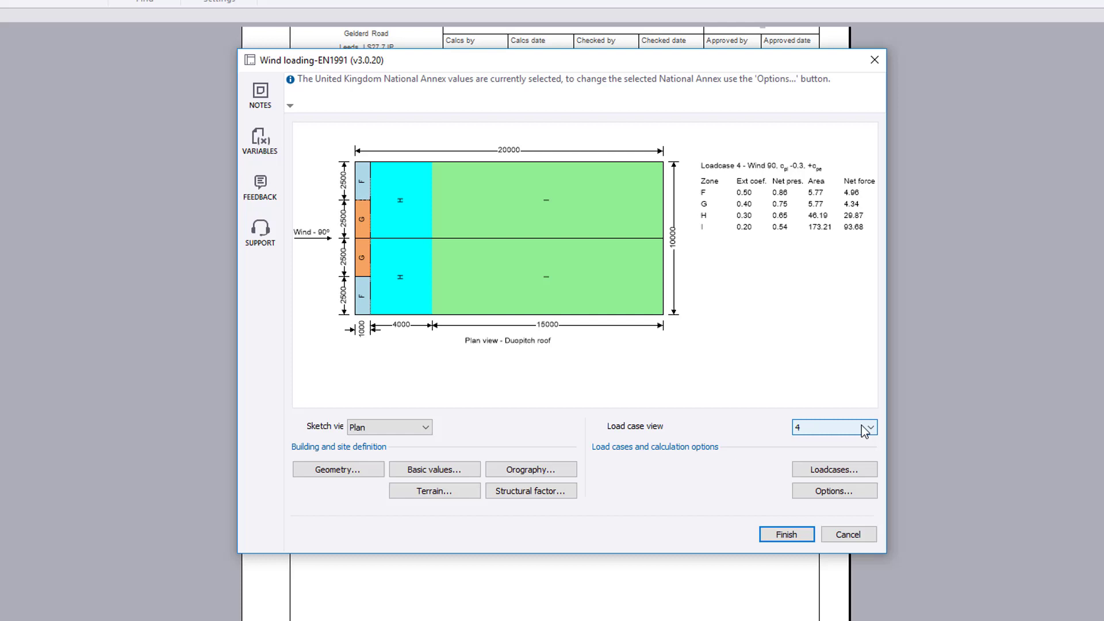
{"action": "left_click", "coordinate": [429, 427]}
{"action": "left_click", "coordinate": [430, 427]}
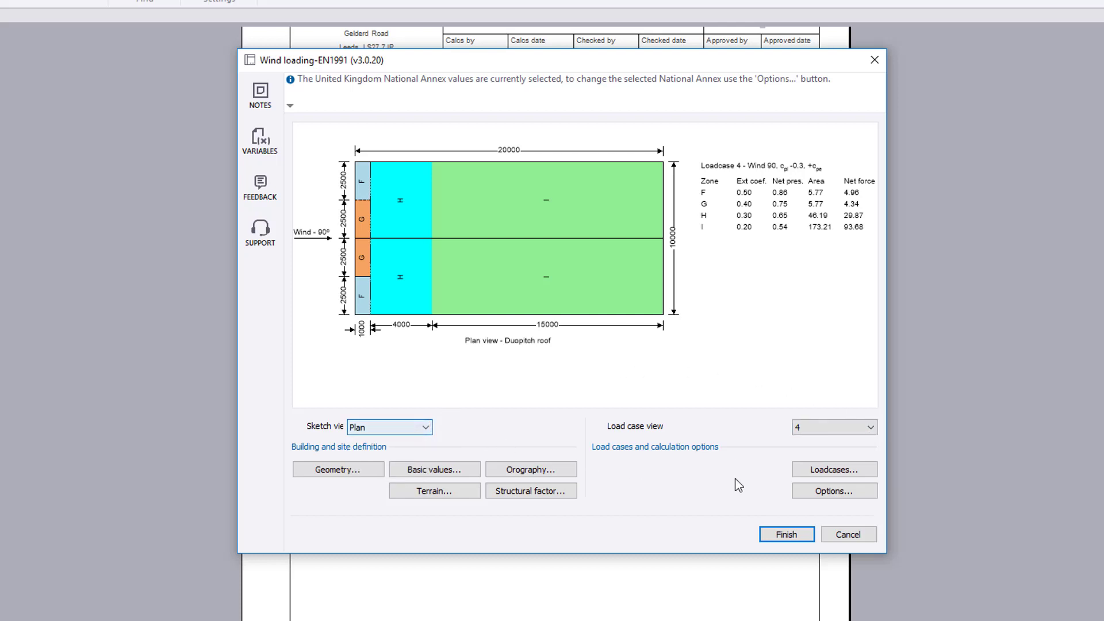
{"action": "left_click", "coordinate": [853, 493]}
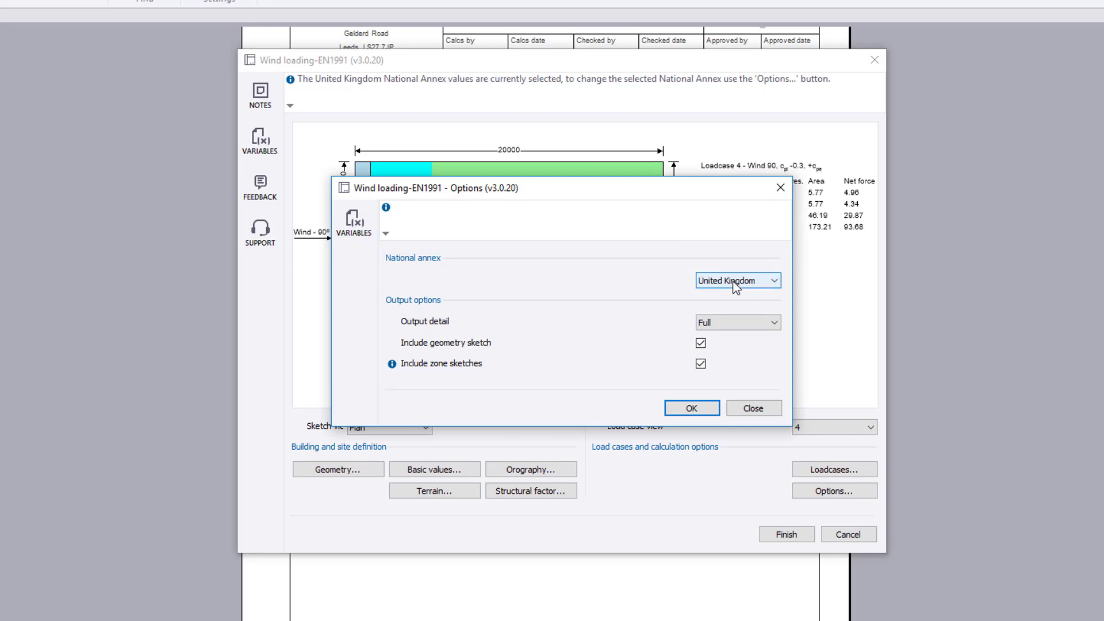
{"action": "left_click", "coordinate": [736, 287]}
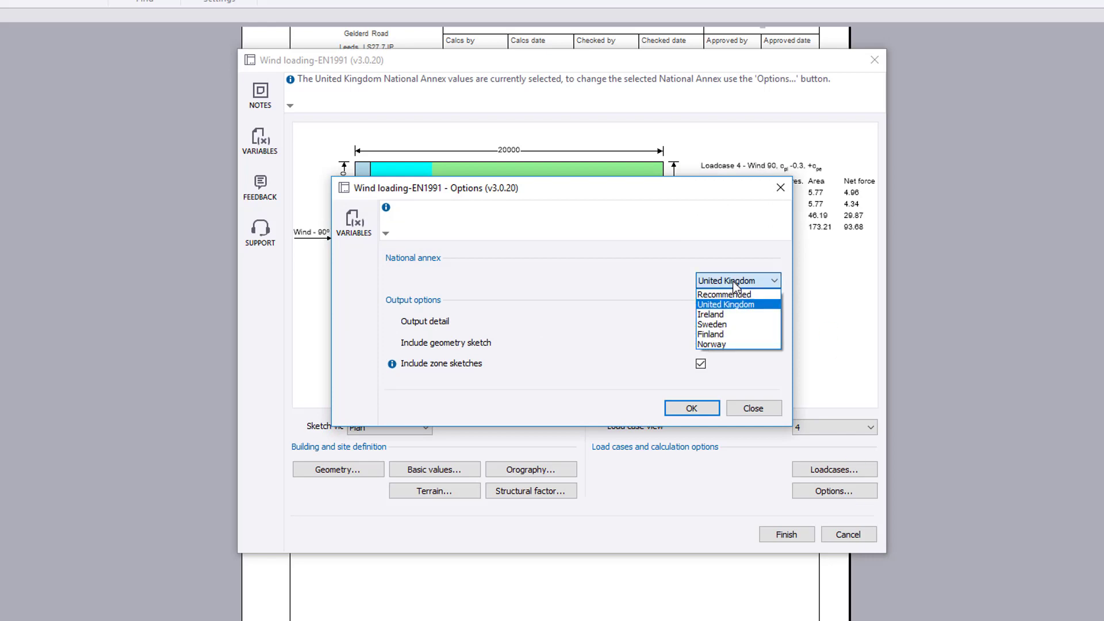
{"action": "left_click", "coordinate": [735, 286]}
{"action": "left_click", "coordinate": [761, 322]}
{"action": "left_click", "coordinate": [761, 320]}
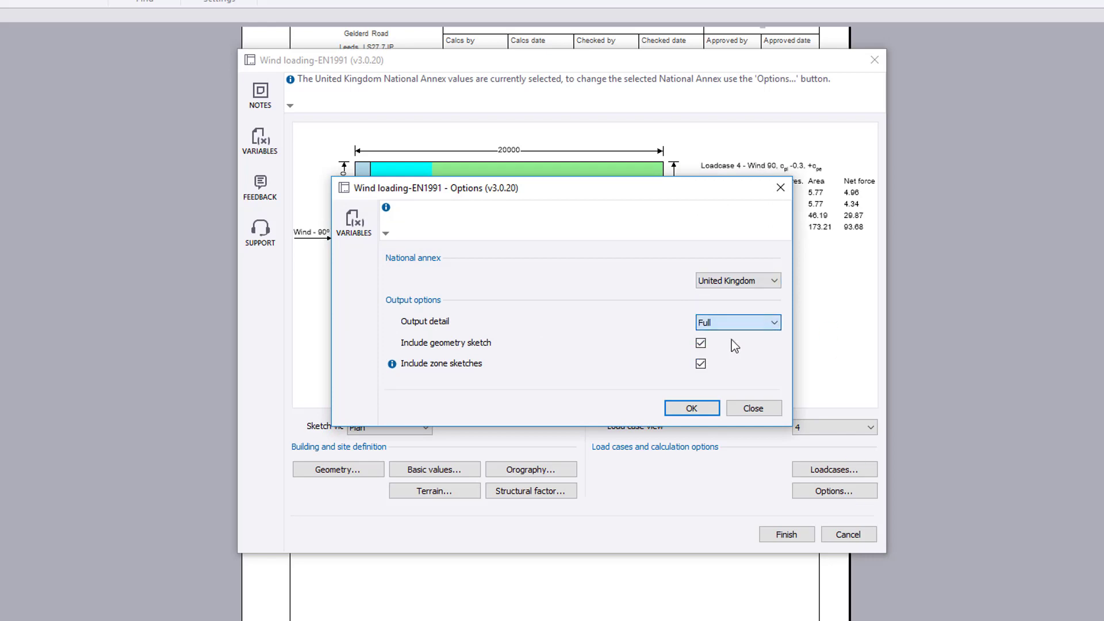
{"action": "left_click", "coordinate": [708, 405]}
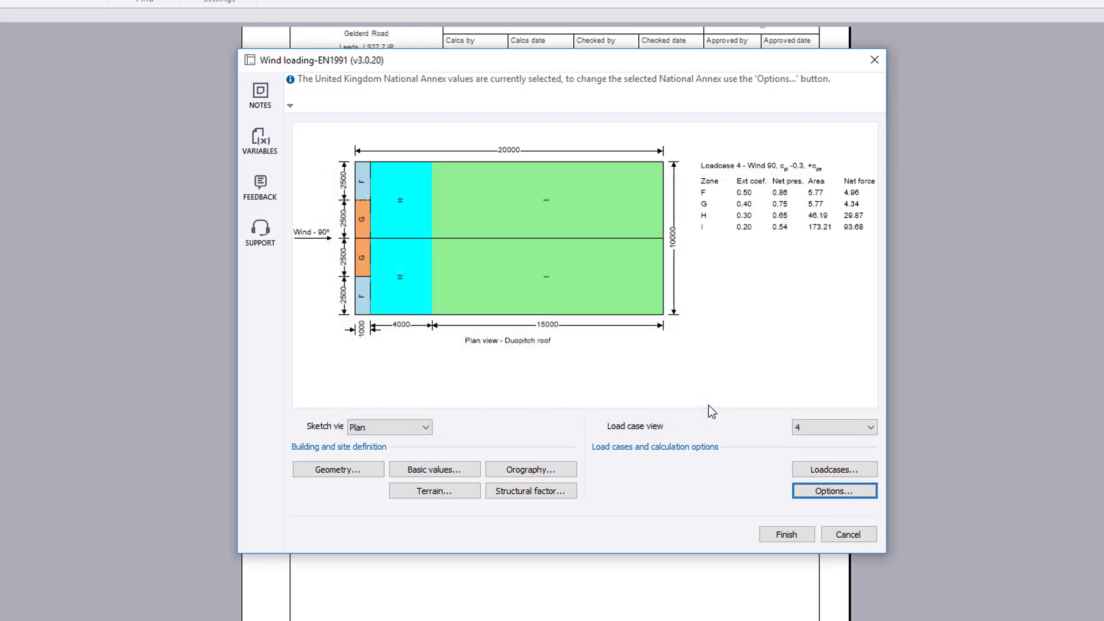
- Run the EN1991-1-4 wind calculation and review the 7-page report's pressure tables and zone diagrams
{"action": "left_click", "coordinate": [802, 533]}
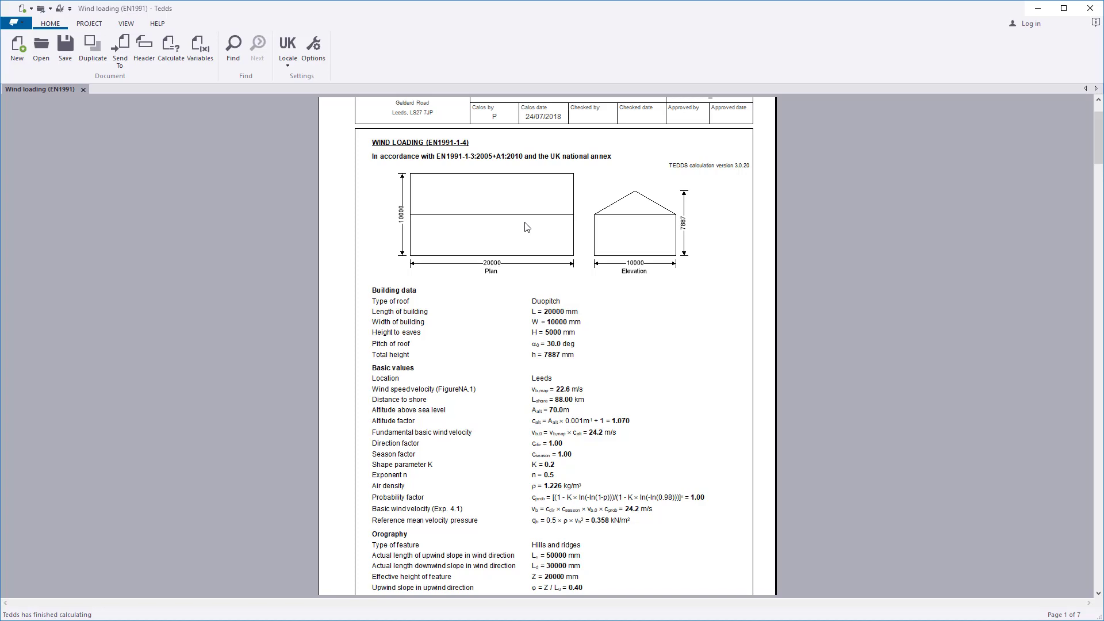
{"action": "scroll", "coordinate": [526, 227], "scroll_direction": "down", "scroll_amount": 8}
{"action": "scroll", "coordinate": [526, 228], "scroll_direction": "down", "scroll_amount": 14}
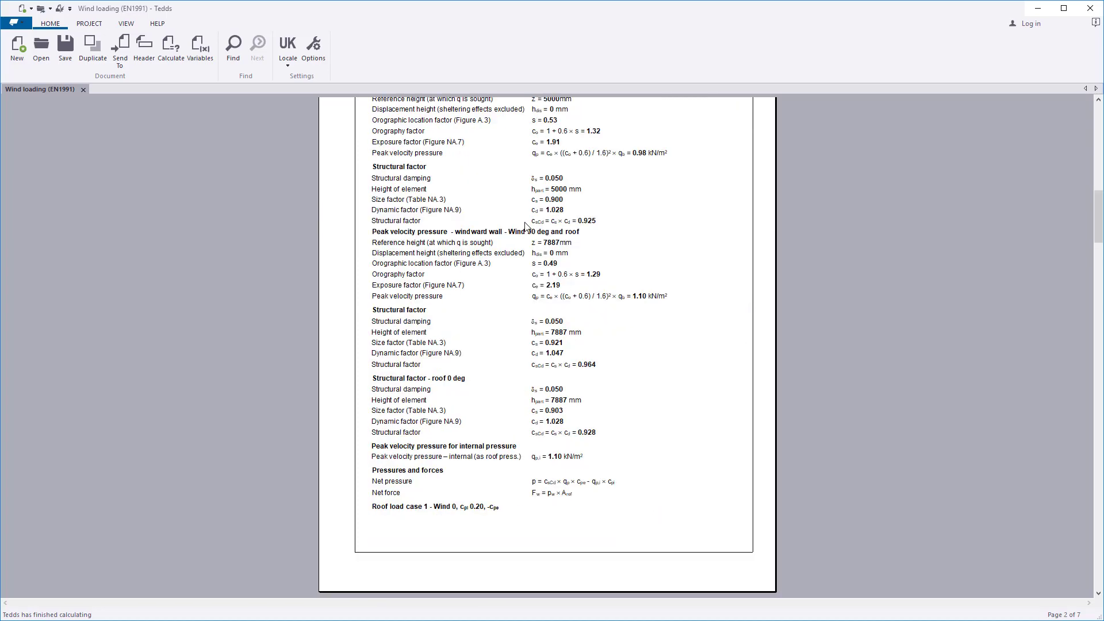
{"action": "scroll", "coordinate": [526, 227], "scroll_direction": "down", "scroll_amount": 2}
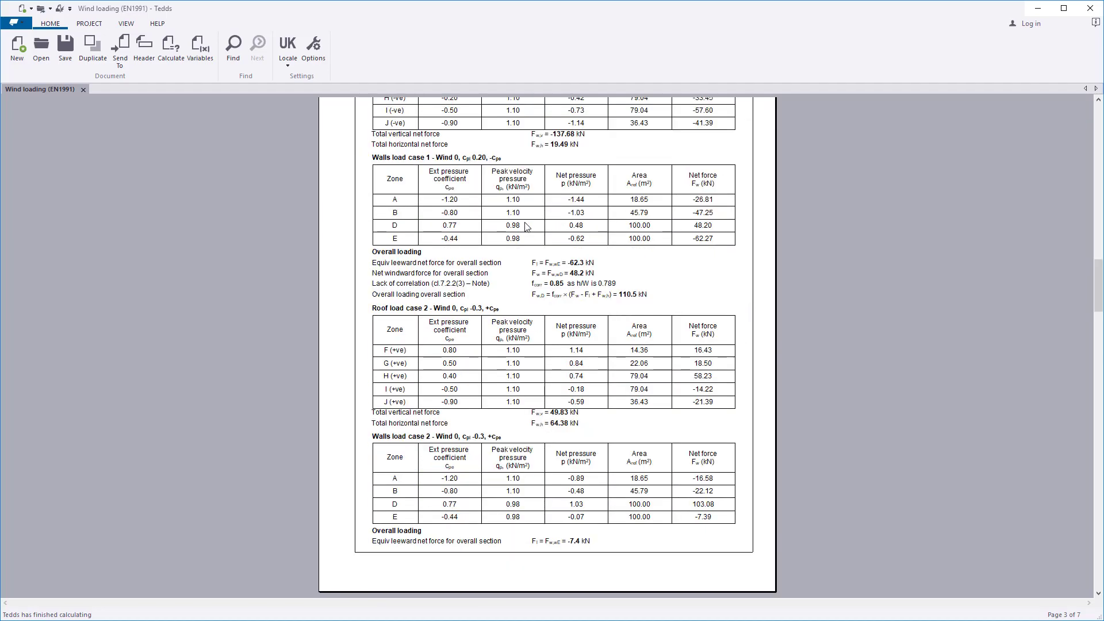
{"action": "scroll", "coordinate": [527, 228], "scroll_direction": "down", "scroll_amount": 19}
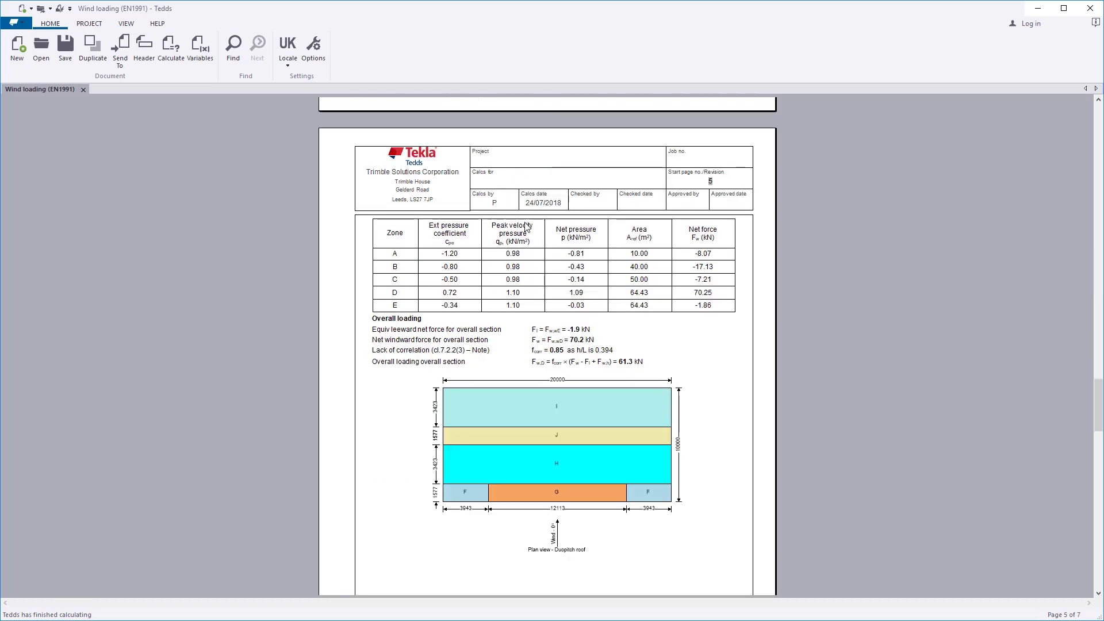
{"action": "scroll", "coordinate": [527, 227], "scroll_direction": "down", "scroll_amount": 8}
{"action": "scroll", "coordinate": [526, 227], "scroll_direction": "down", "scroll_amount": 14}
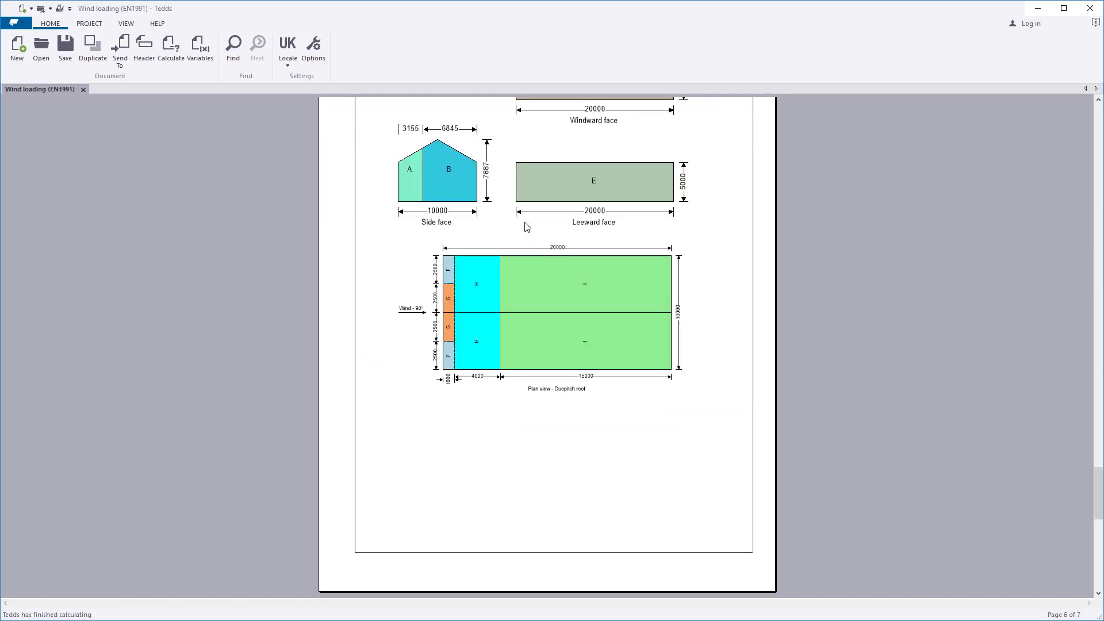